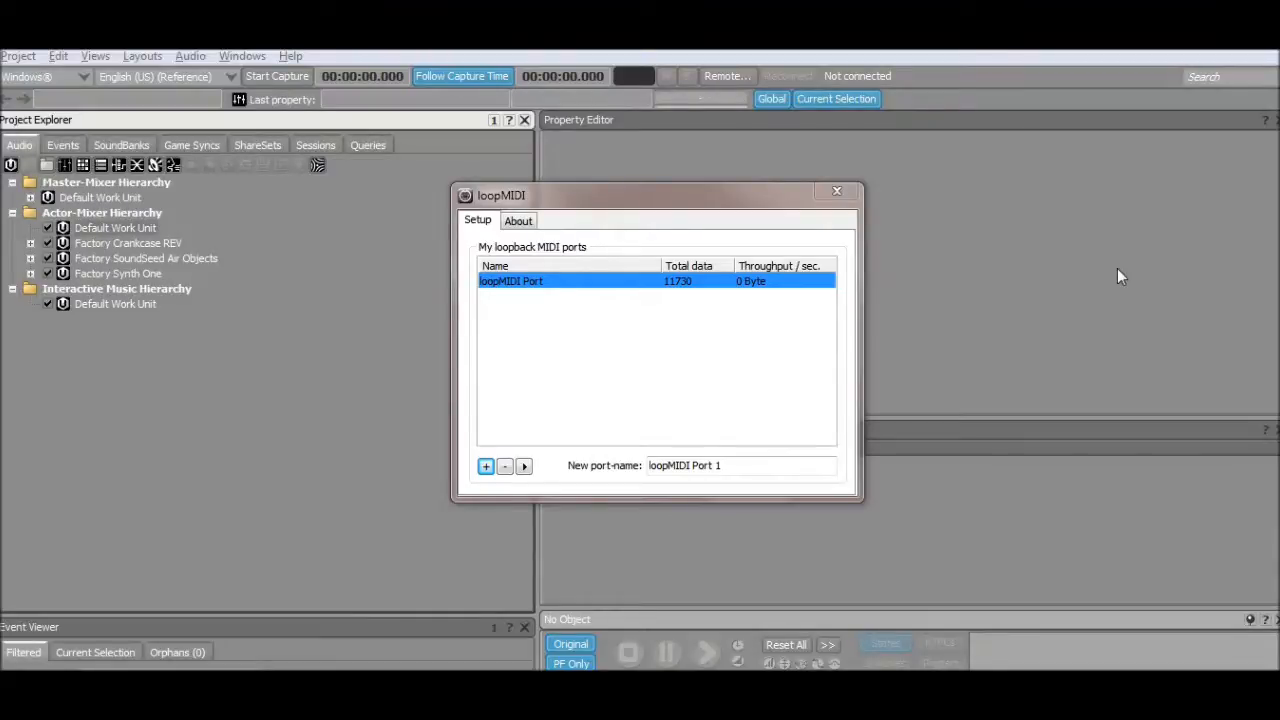
- View the loopMIDI version information and return to the list of loopback MIDI ports
left_click(518, 221)
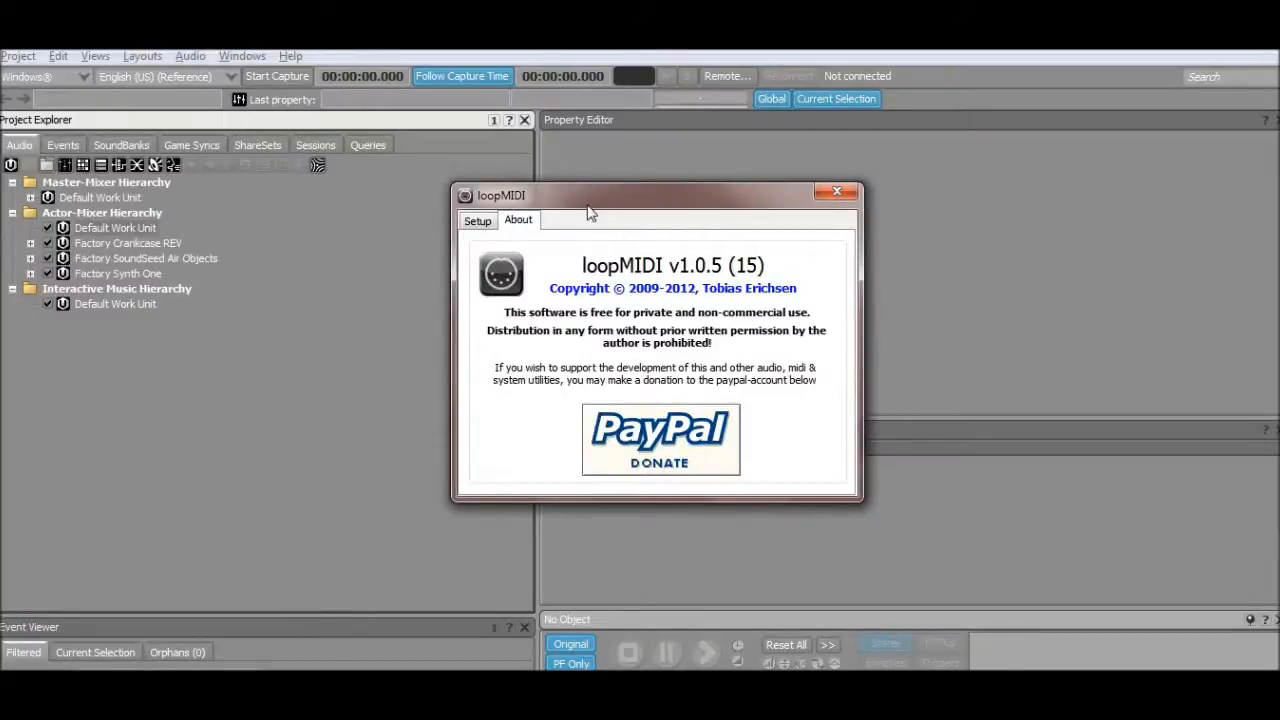
left_click(480, 221)
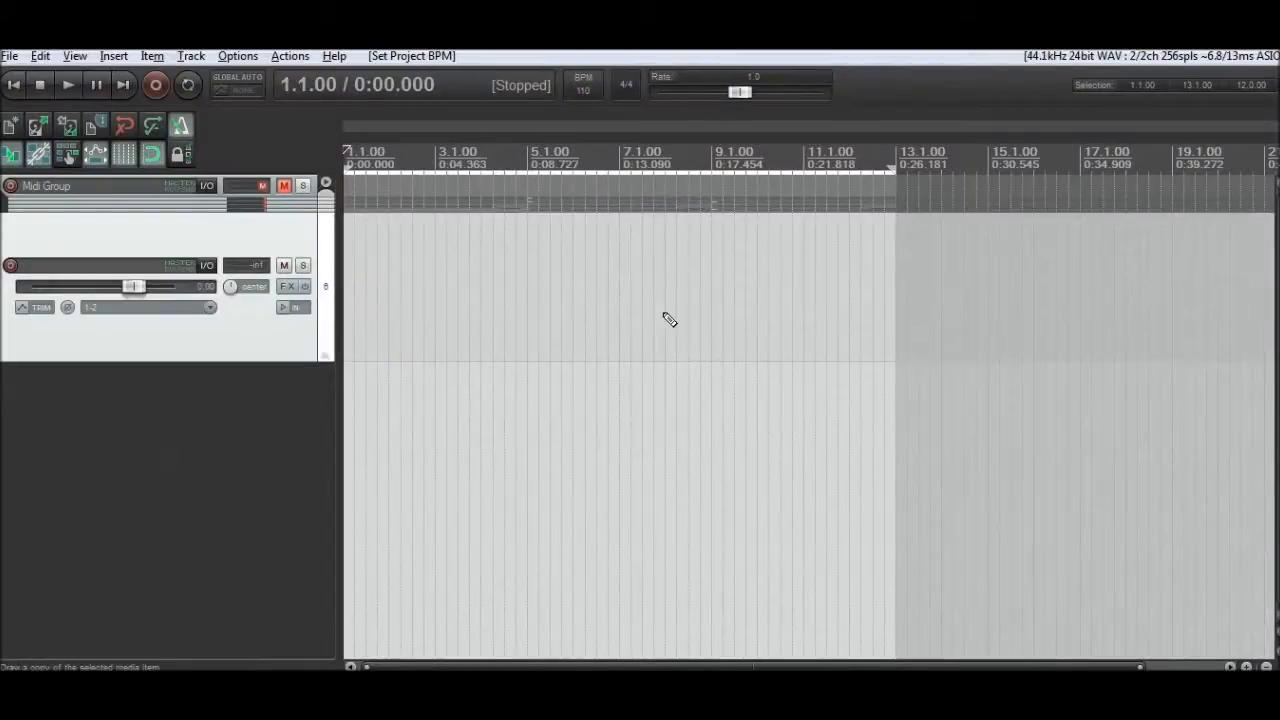
- Switch to REAPER and check in its MIDI device preferences whether the loopMIDI Port output is enabled
key("ctrl+p")
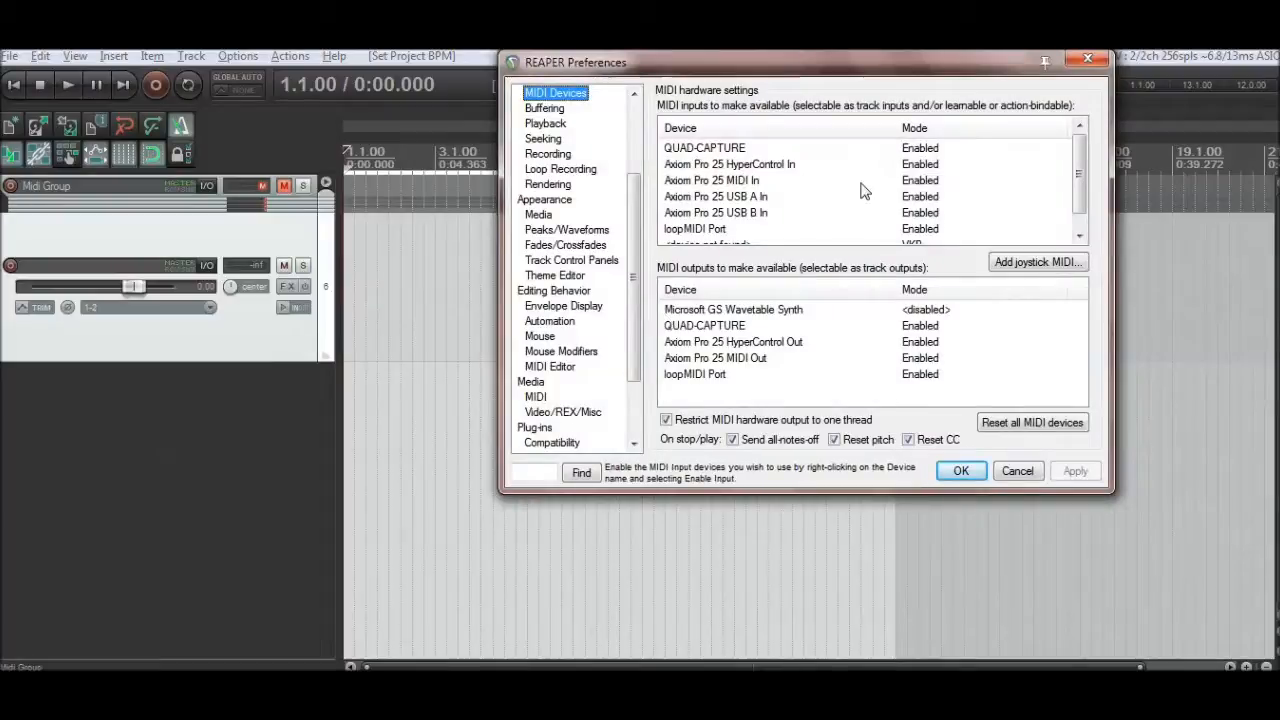
scroll(636, 107, "up", 4)
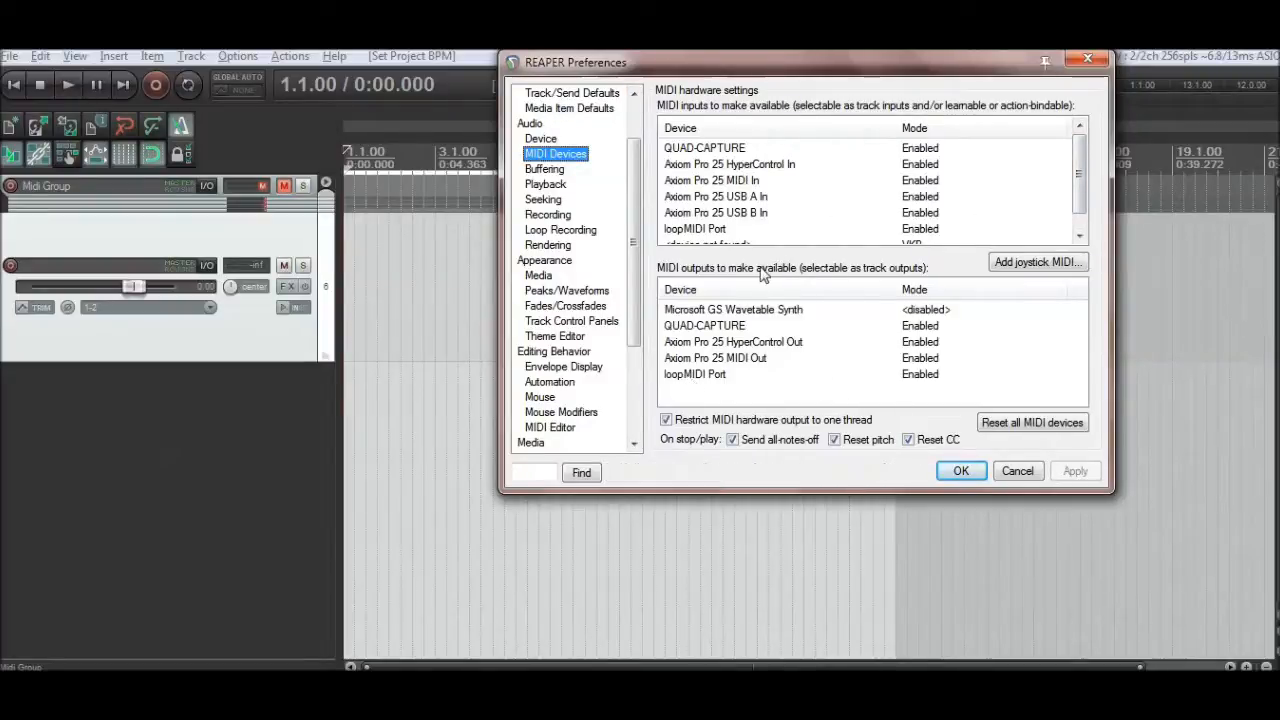
right_click(932, 378)
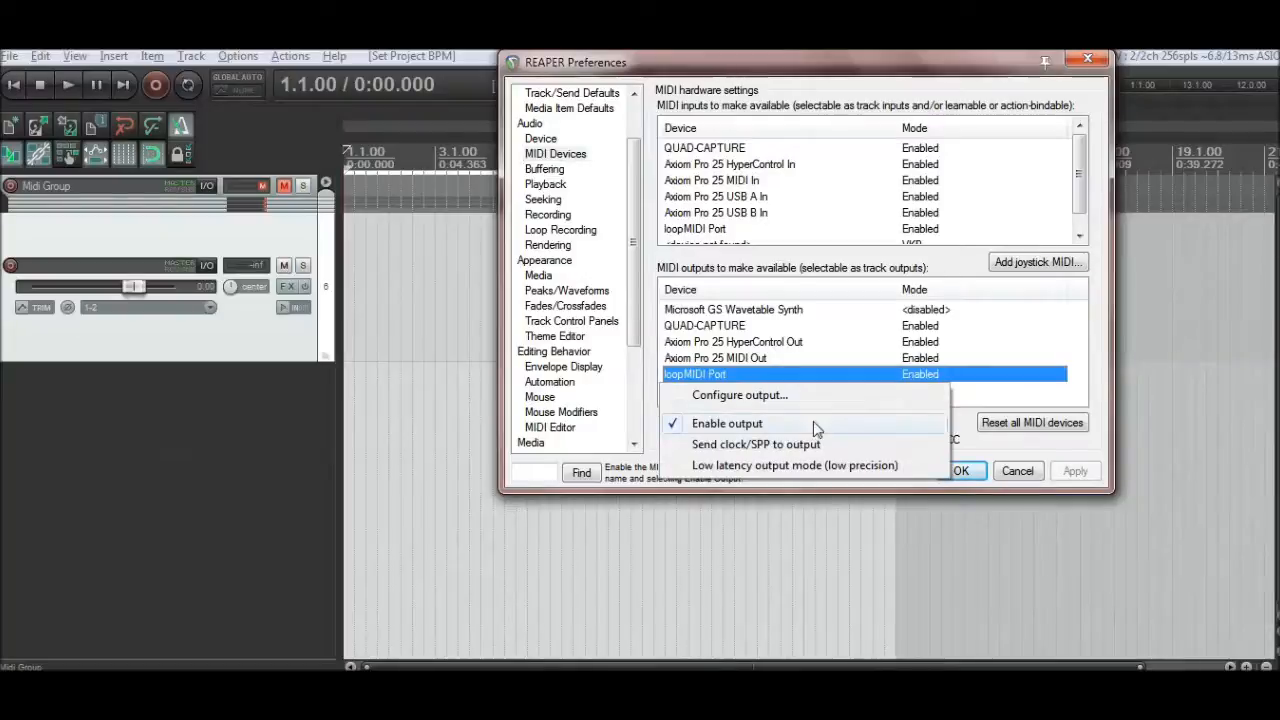
left_click(999, 378)
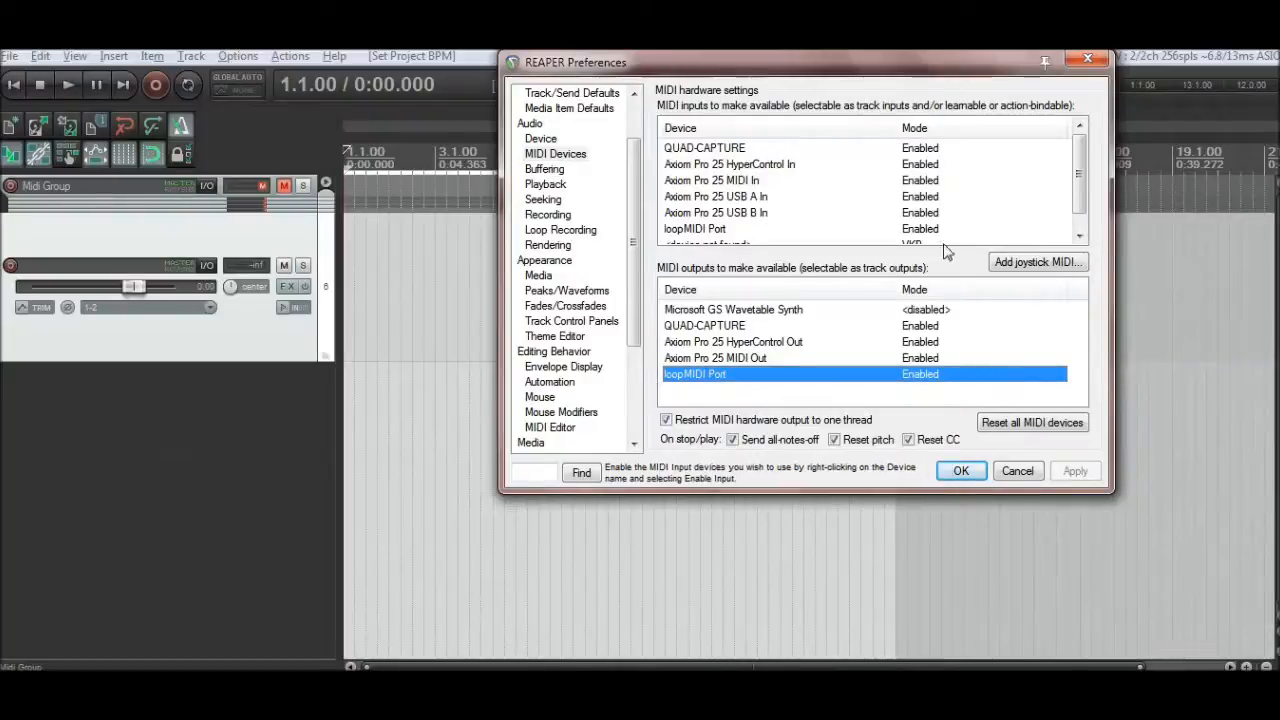
left_click(960, 474)
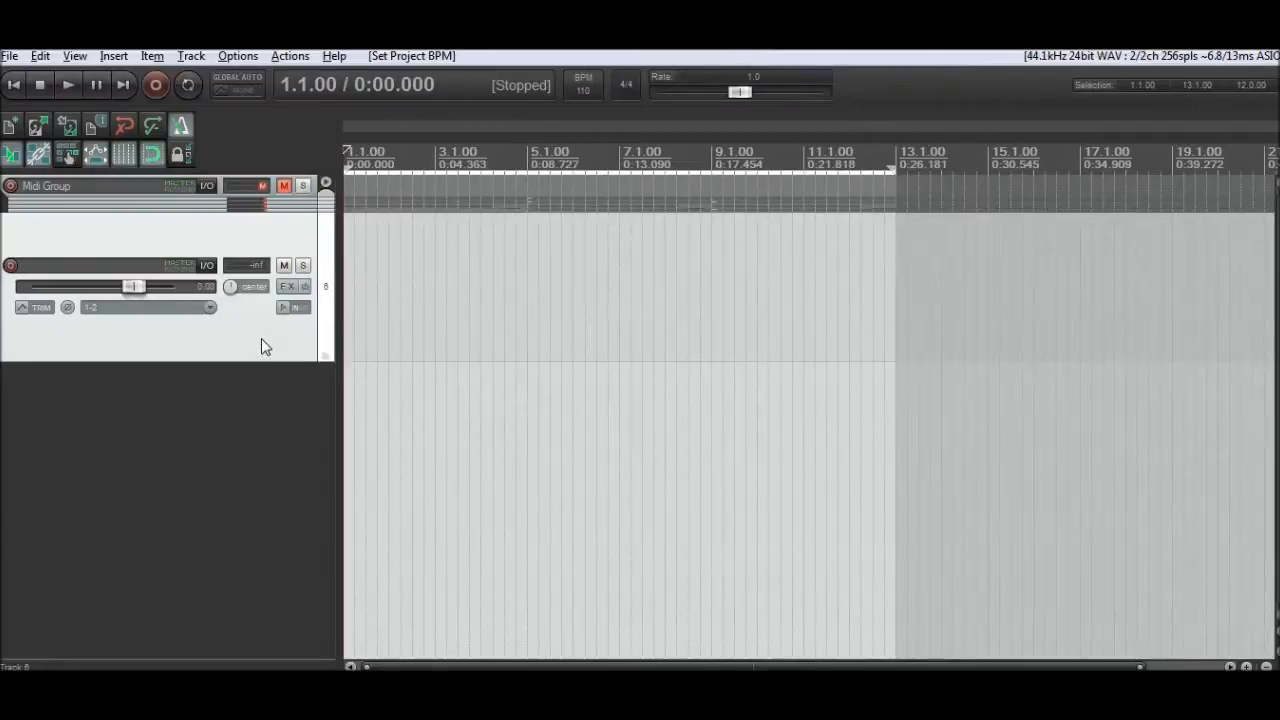
- Set the record input of the unnamed track below Midi Group to MIDI from Axiom Pro 25 USB A In, all channels
left_click(209, 307)
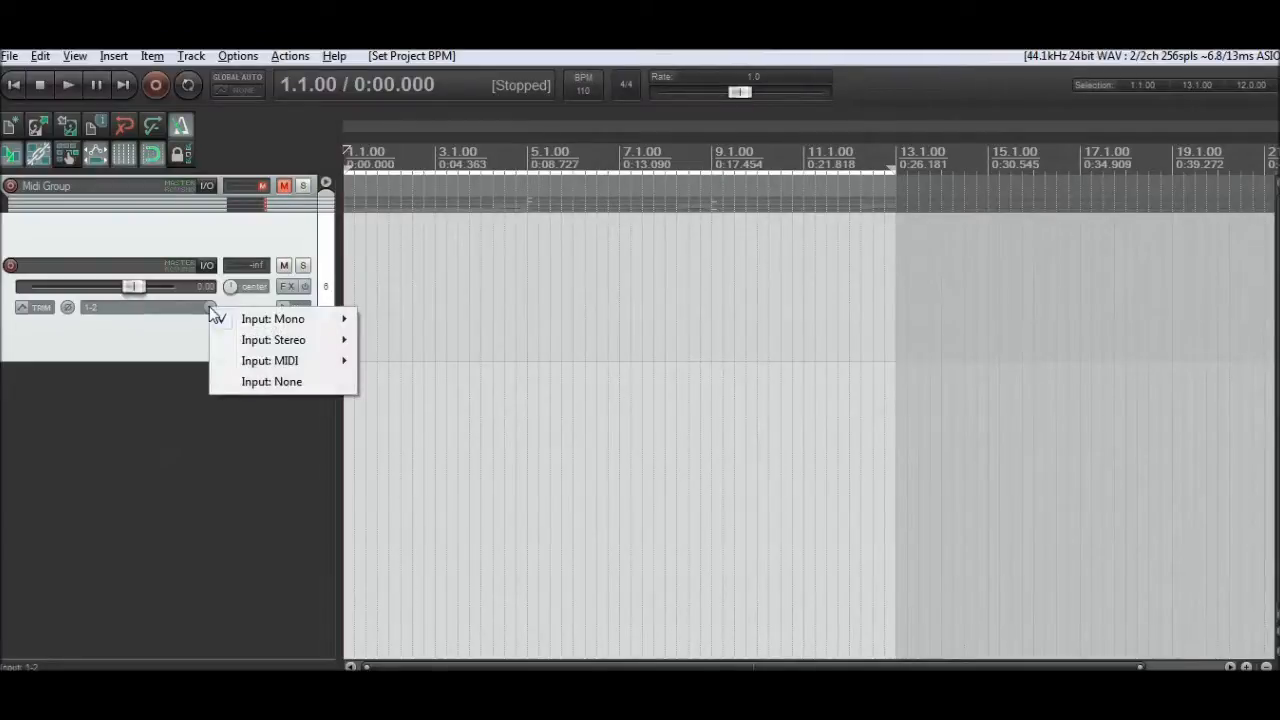
mouse_move(309, 362)
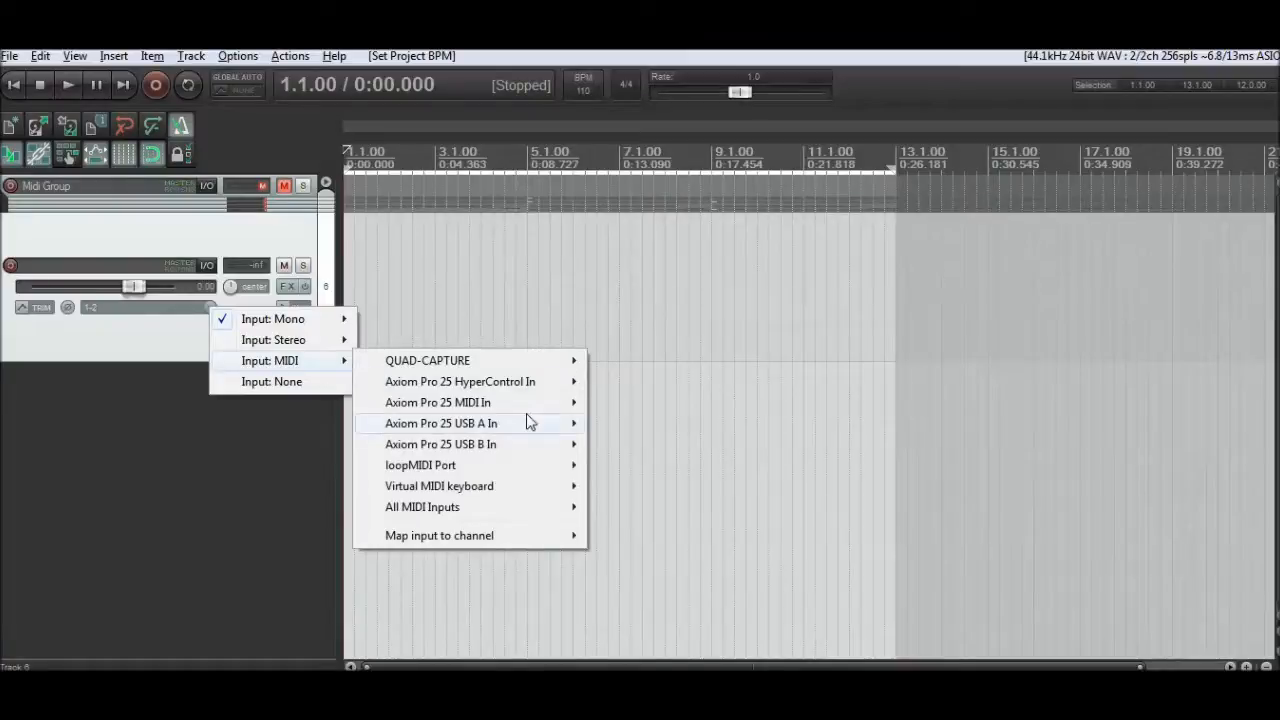
mouse_move(530, 422)
left_click(655, 90)
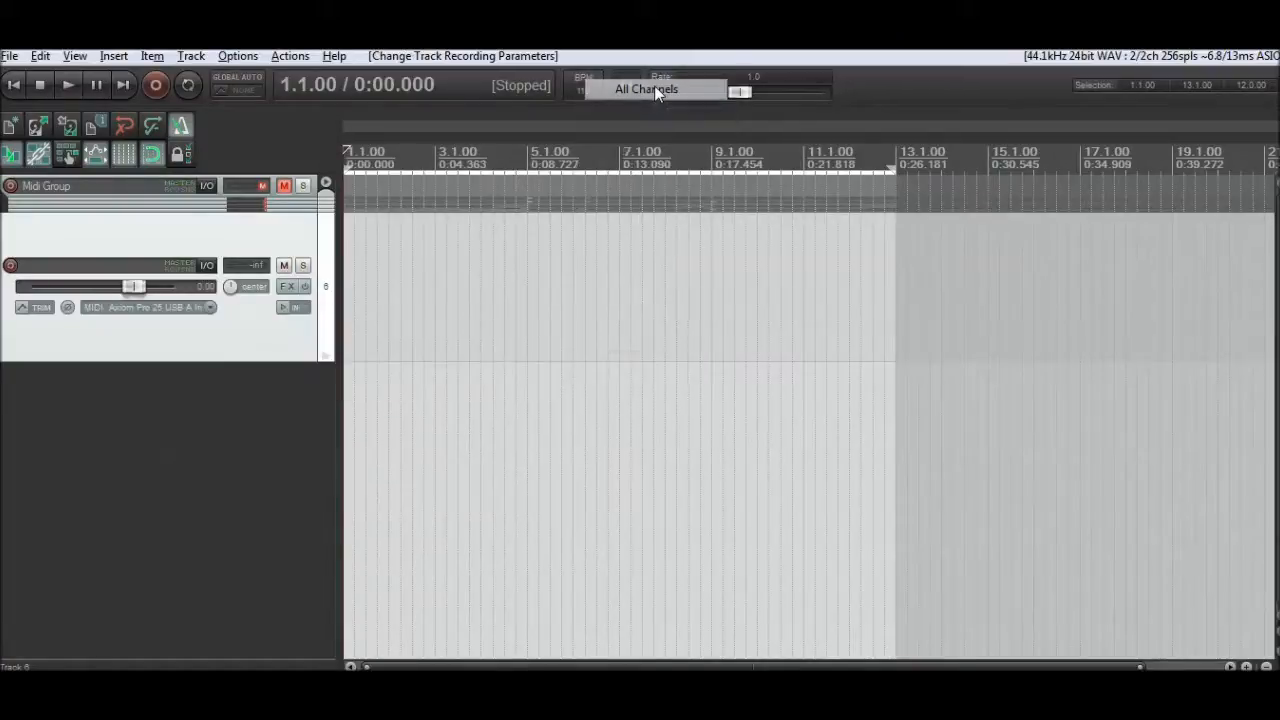
- In the unnamed track's routing, disable the master/parent send and set the MIDI hardware output to loopMIDI Port
left_click(207, 266)
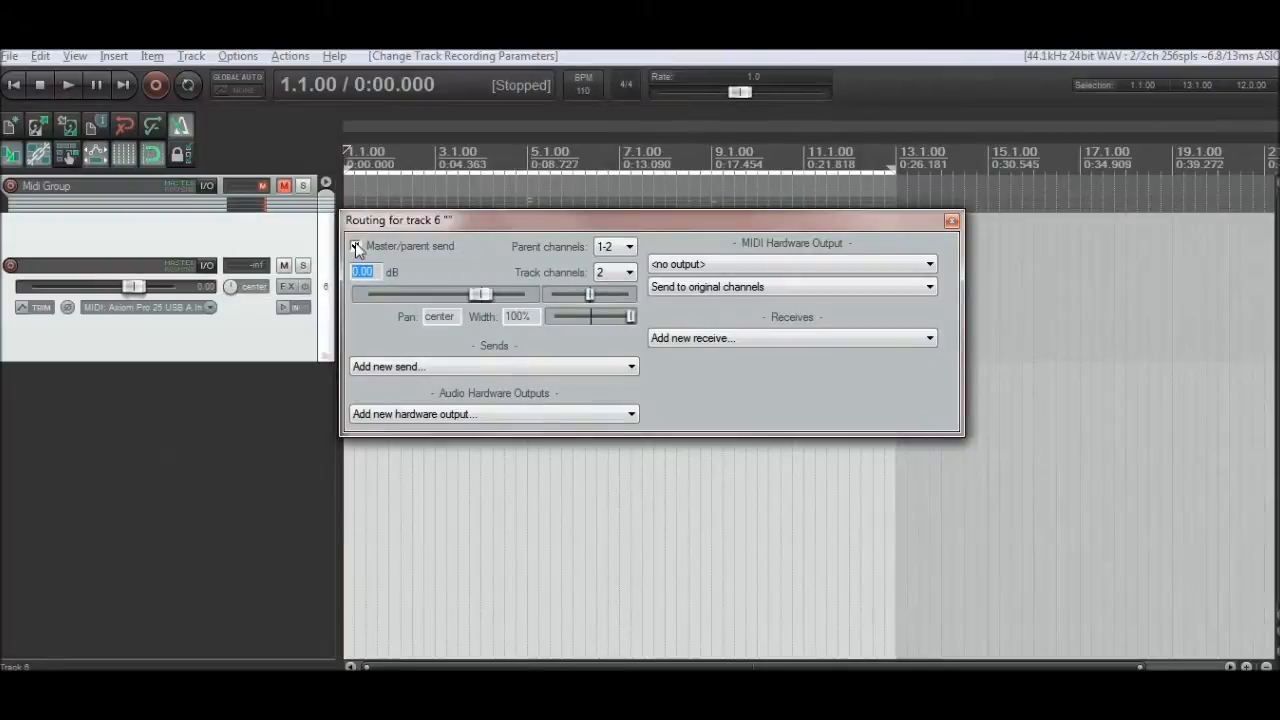
left_click(355, 246)
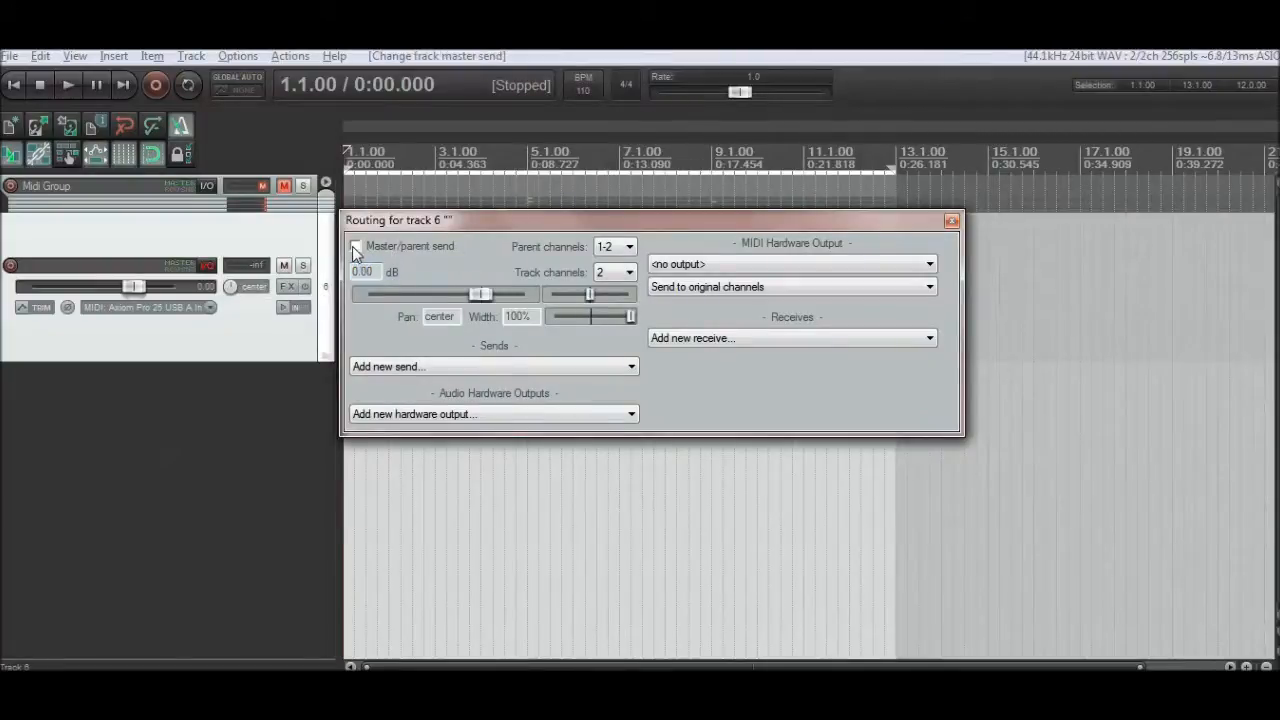
left_click(772, 264)
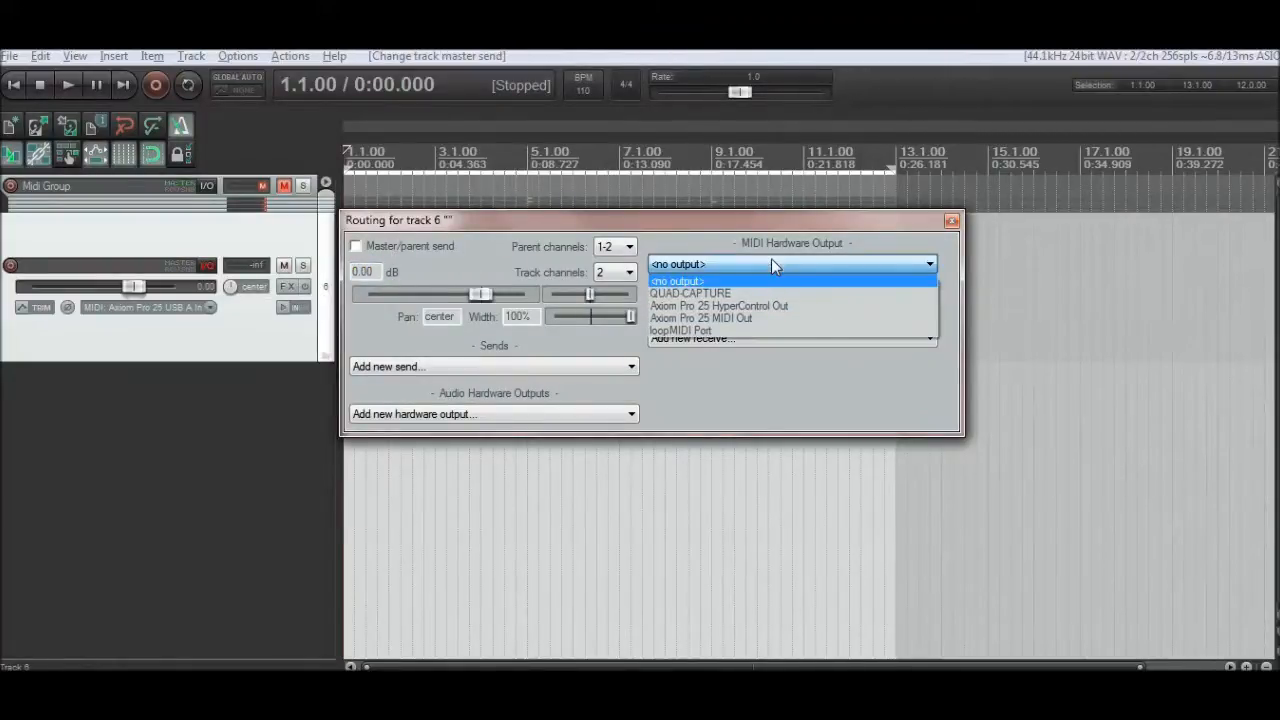
left_click(688, 330)
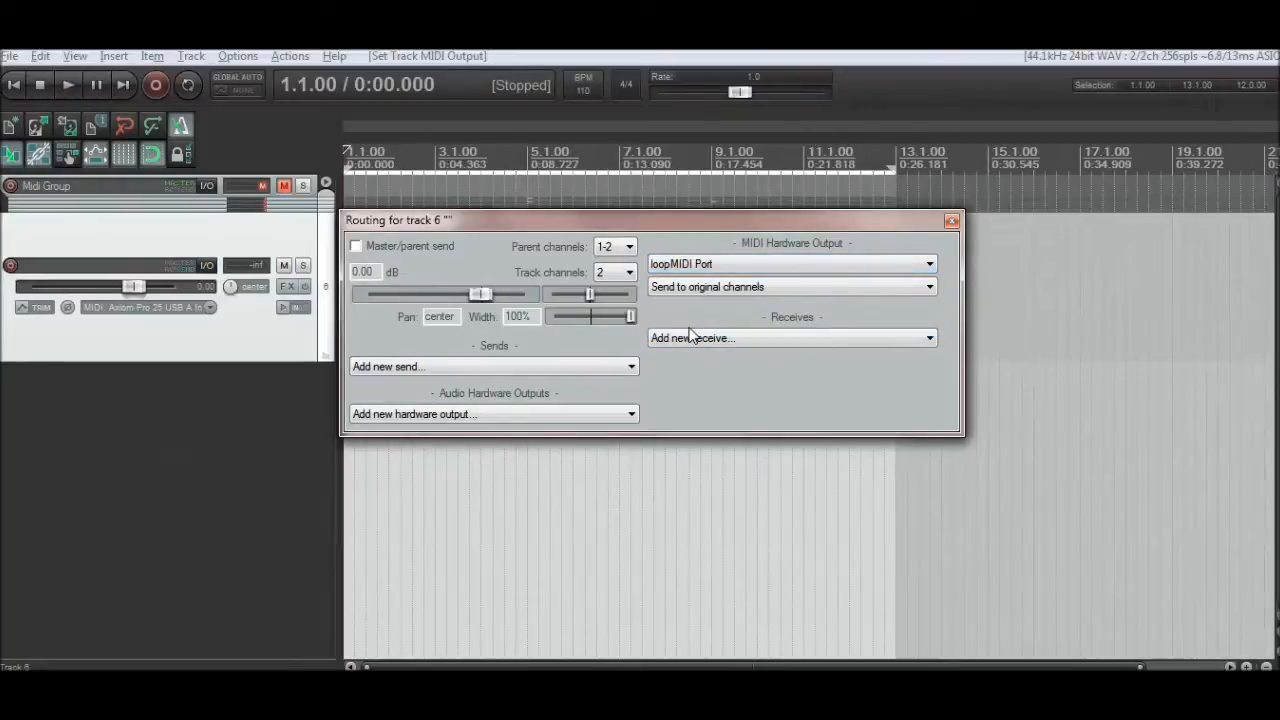
left_click(951, 220)
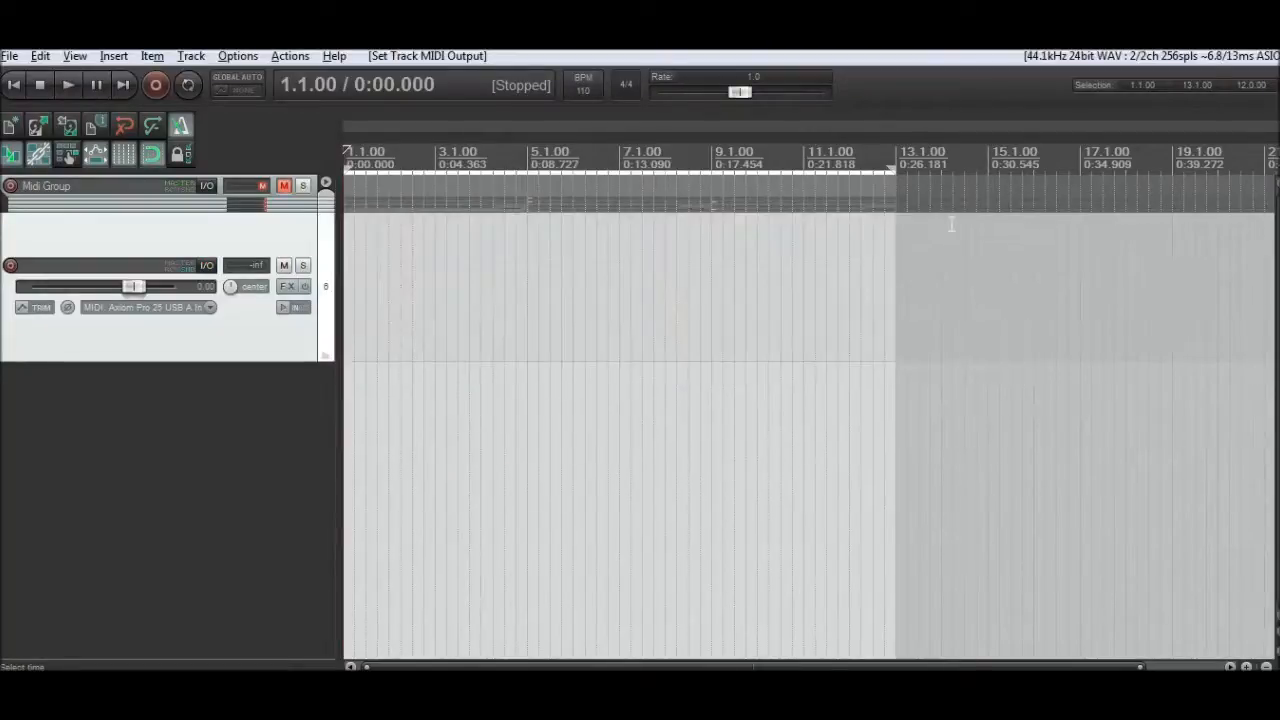
- Arm the unnamed track for recording and turn on its input monitoring
left_click(10, 268)
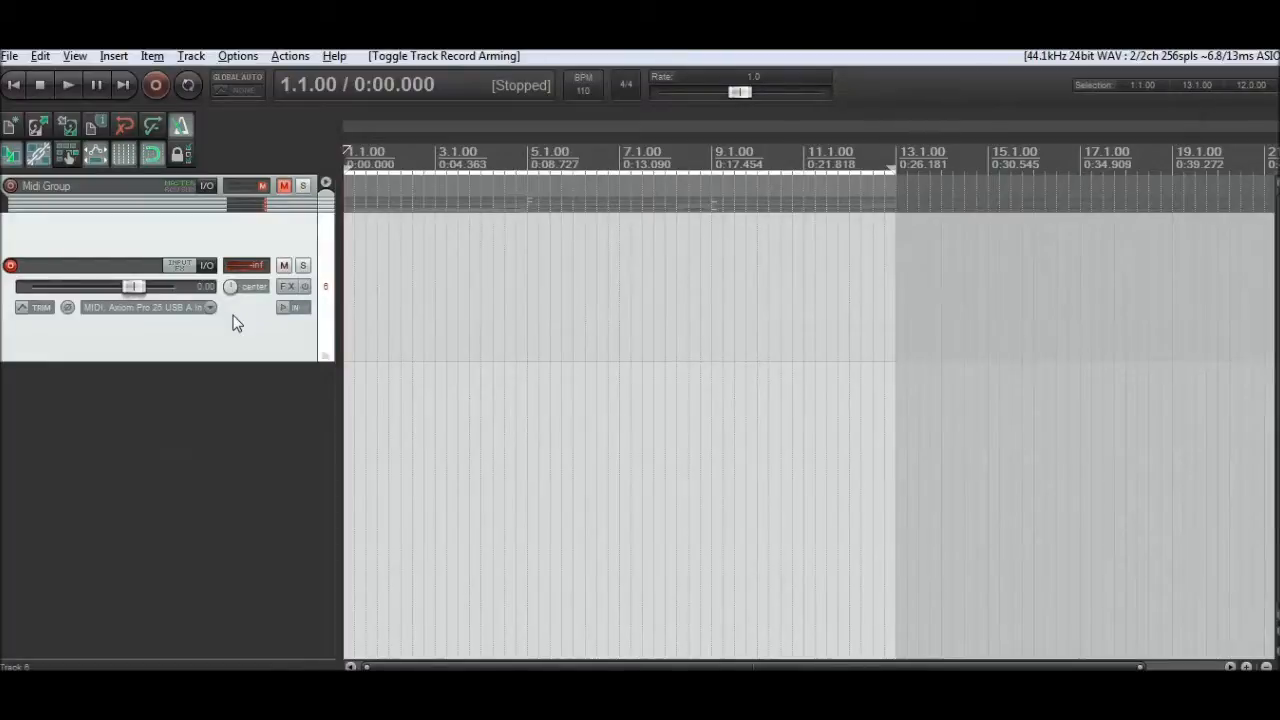
left_click(283, 308)
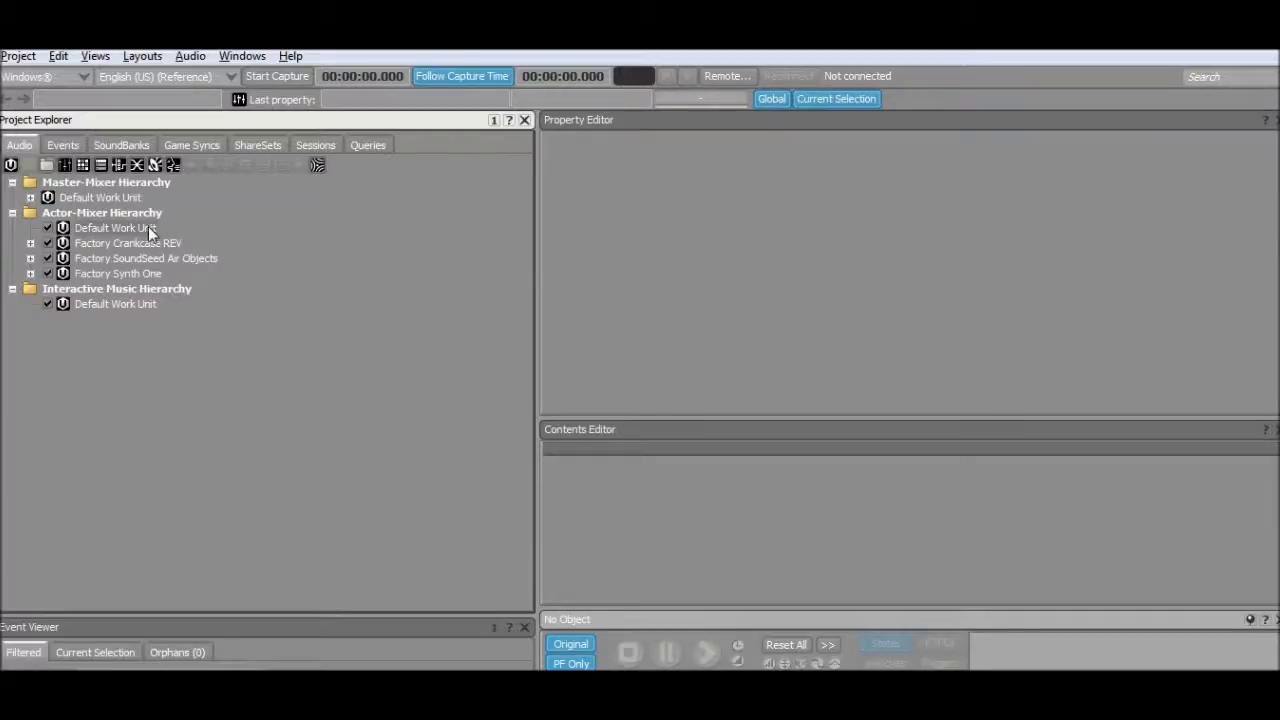
- Switch to Wwise and check which MIDI port the Default Device receives from in the control surface devices
left_click(146, 227)
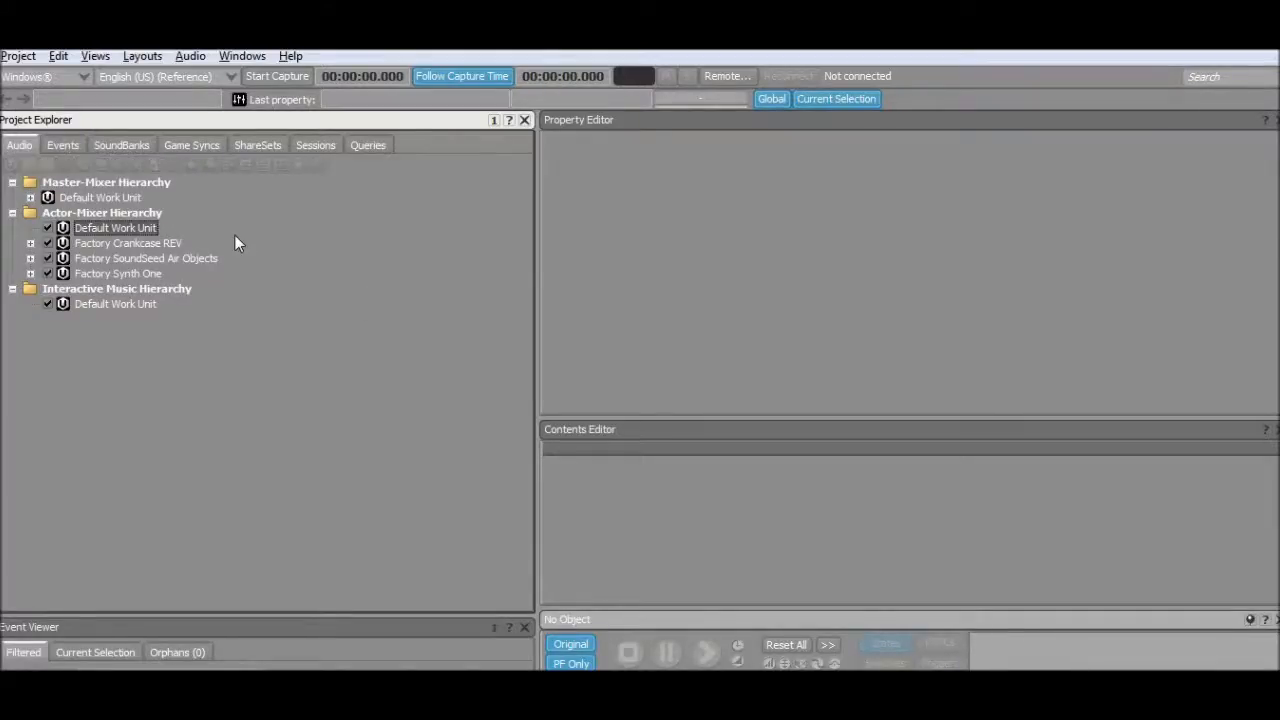
key("shift+d")
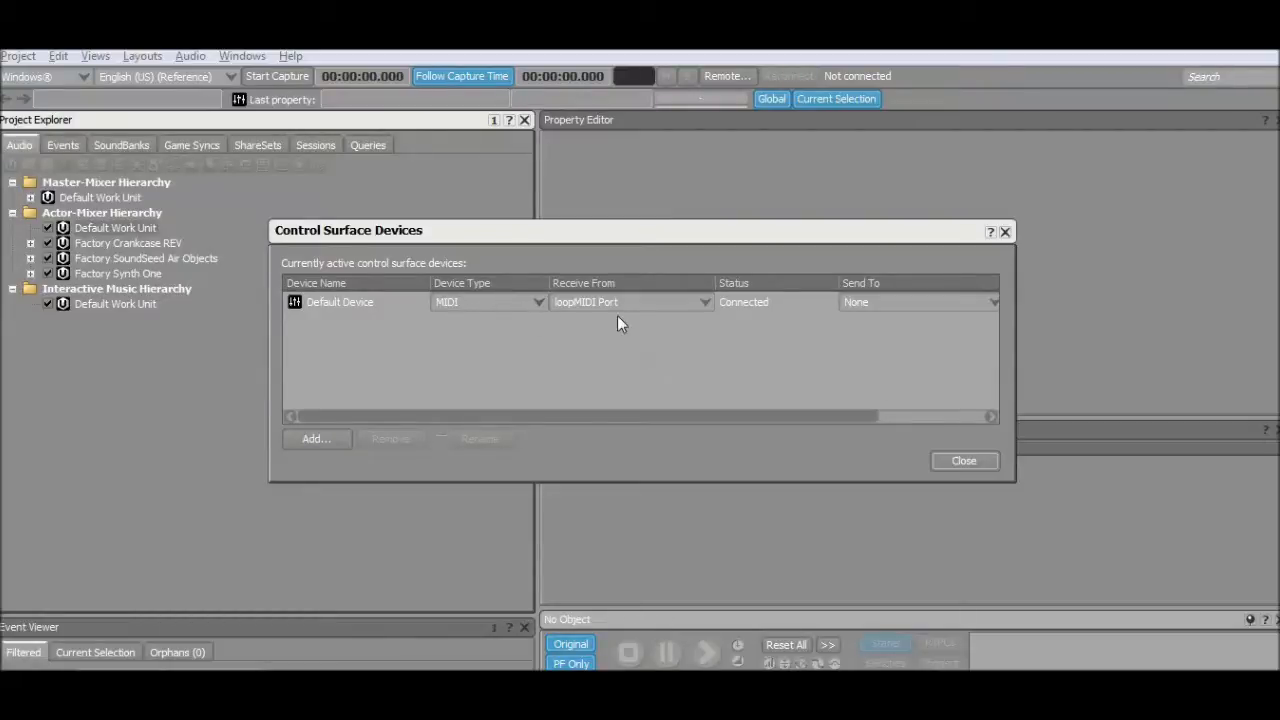
left_click(962, 461)
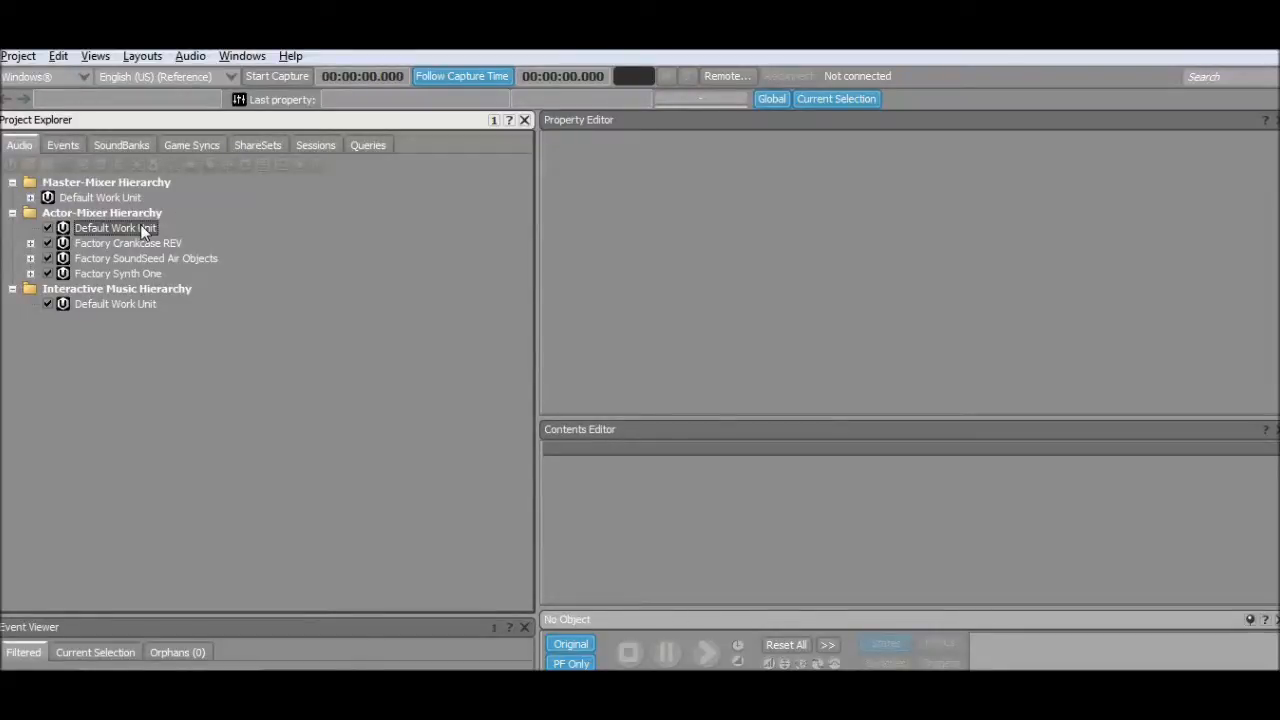
- Create a Sound SFX object named SynthOne in the Actor-Mixer Hierarchy's Default Work Unit
left_click(135, 306)
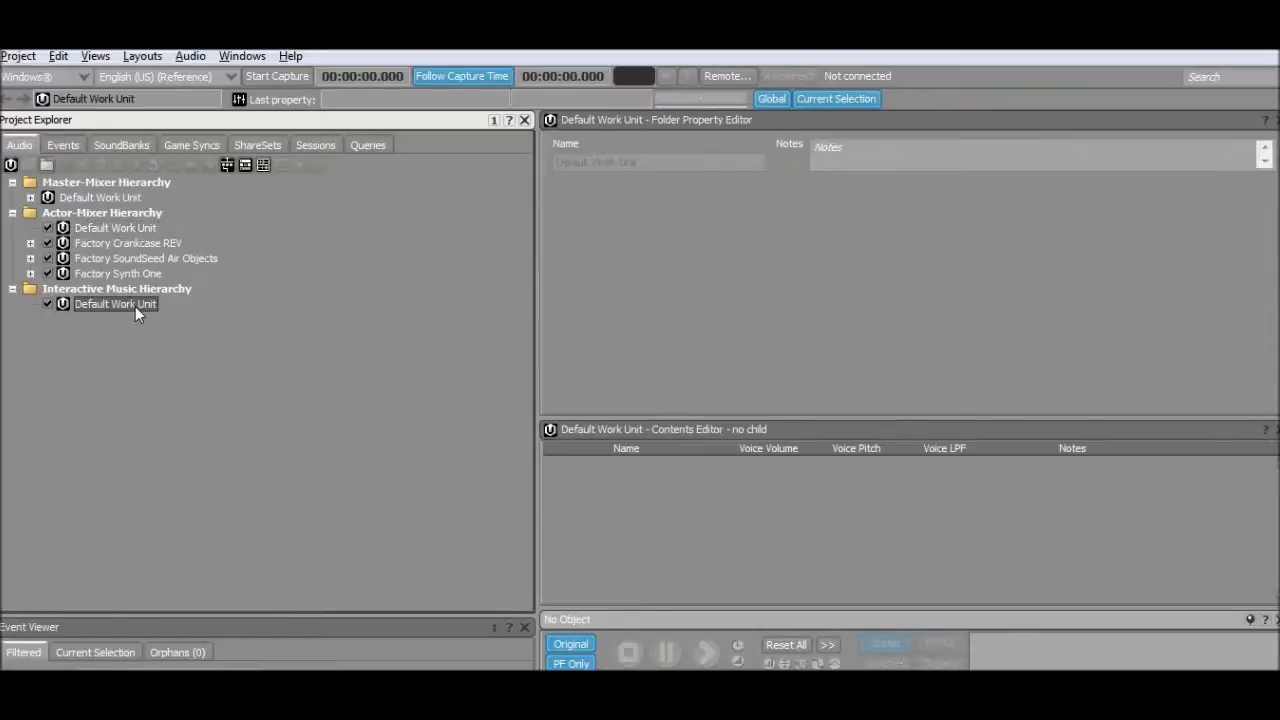
left_click(115, 228)
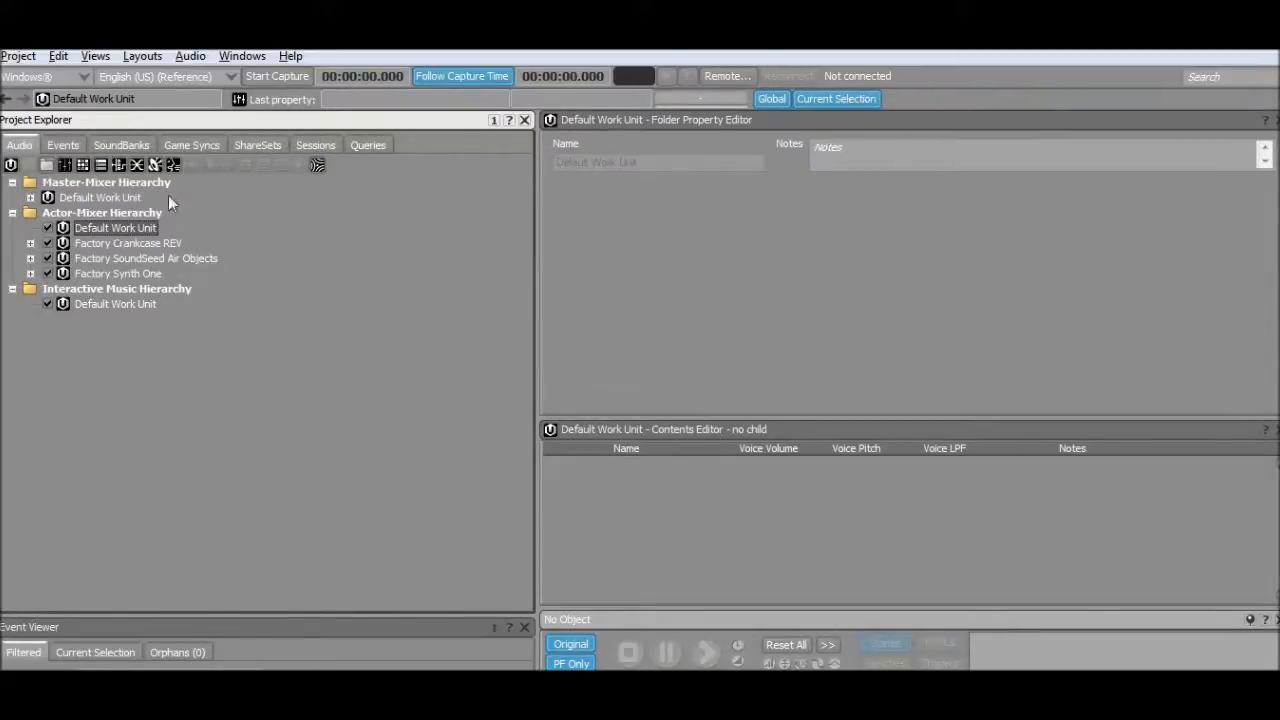
left_click(155, 166)
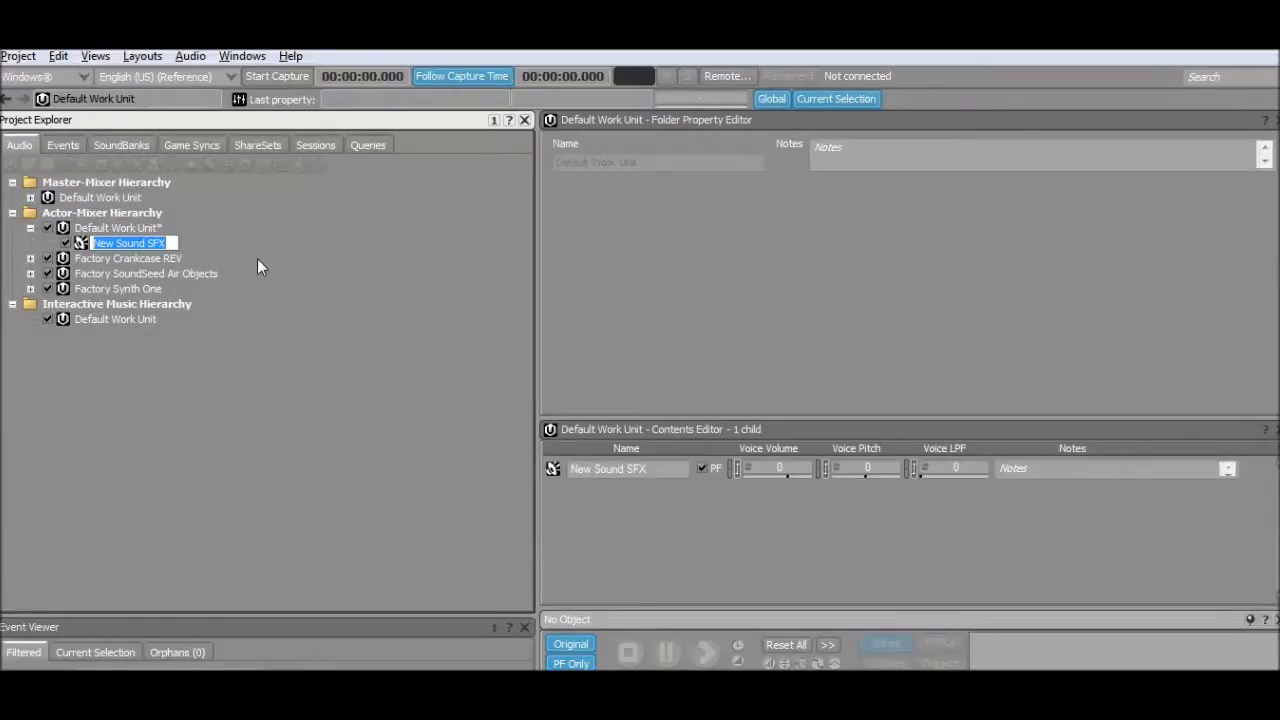
type("SynthOne")
key("Return")
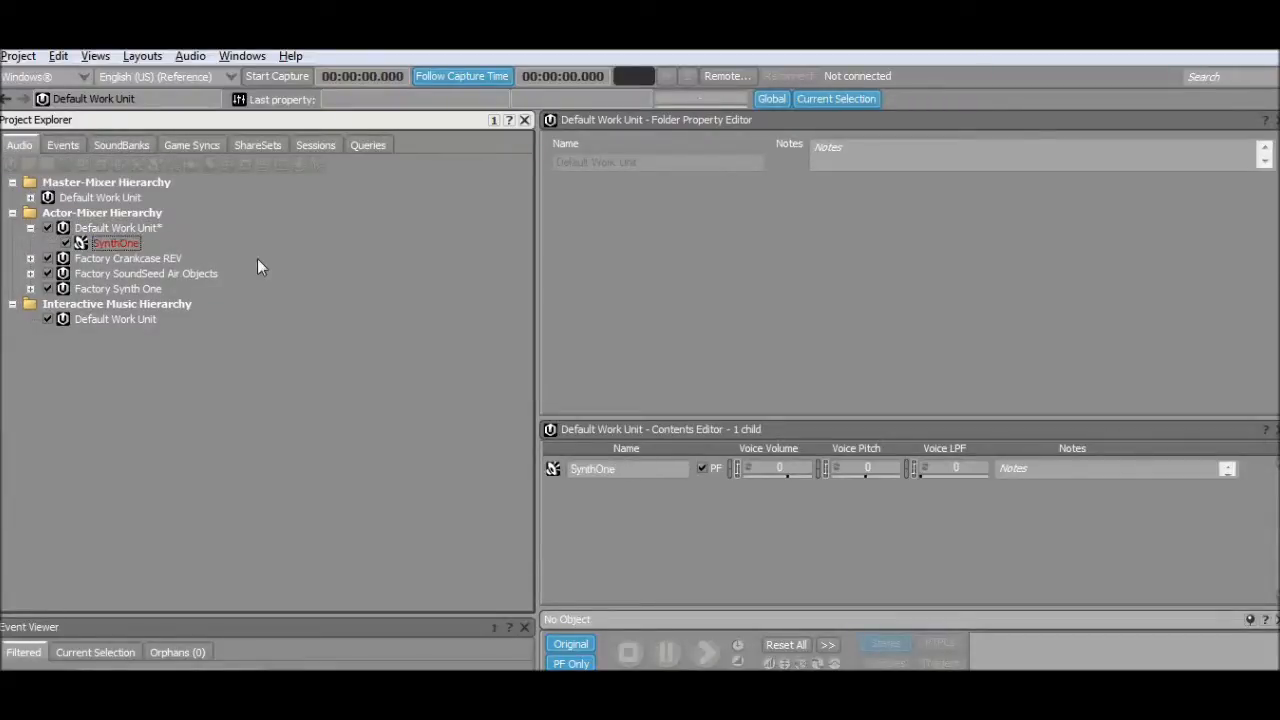
- Add a Wwise Synth One source to the SynthOne sound
left_click(127, 245)
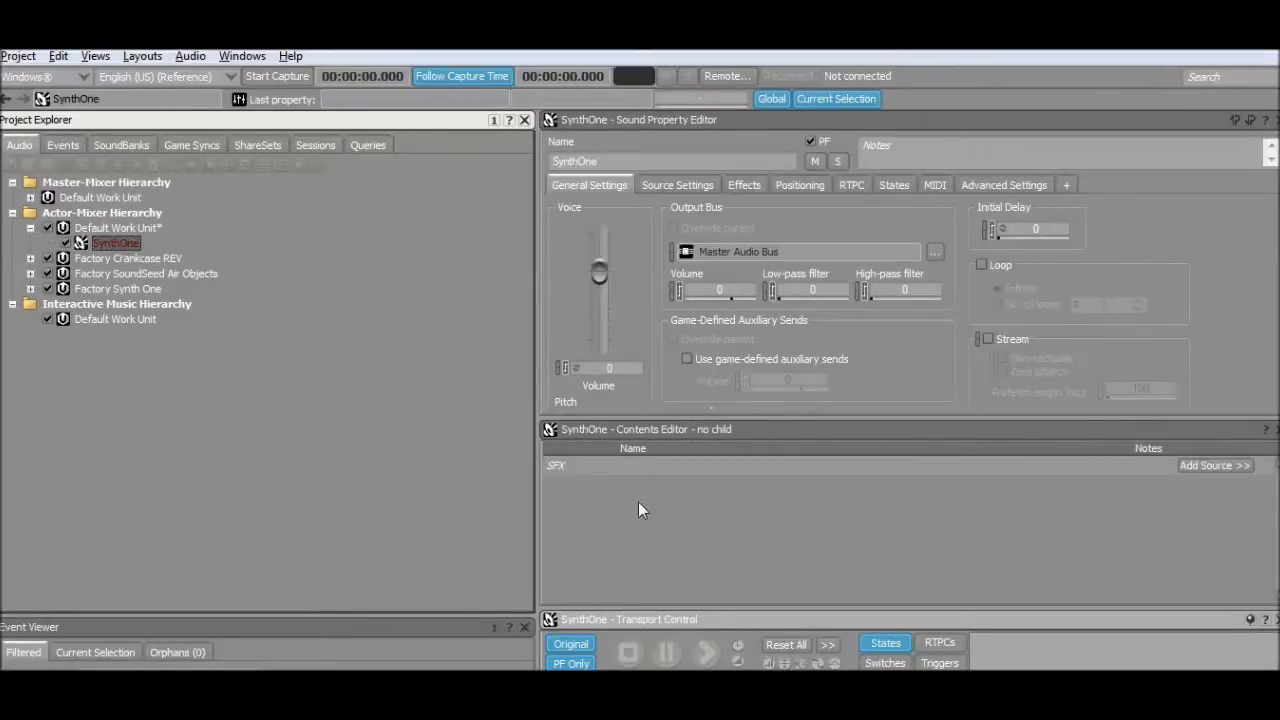
left_click(1202, 465)
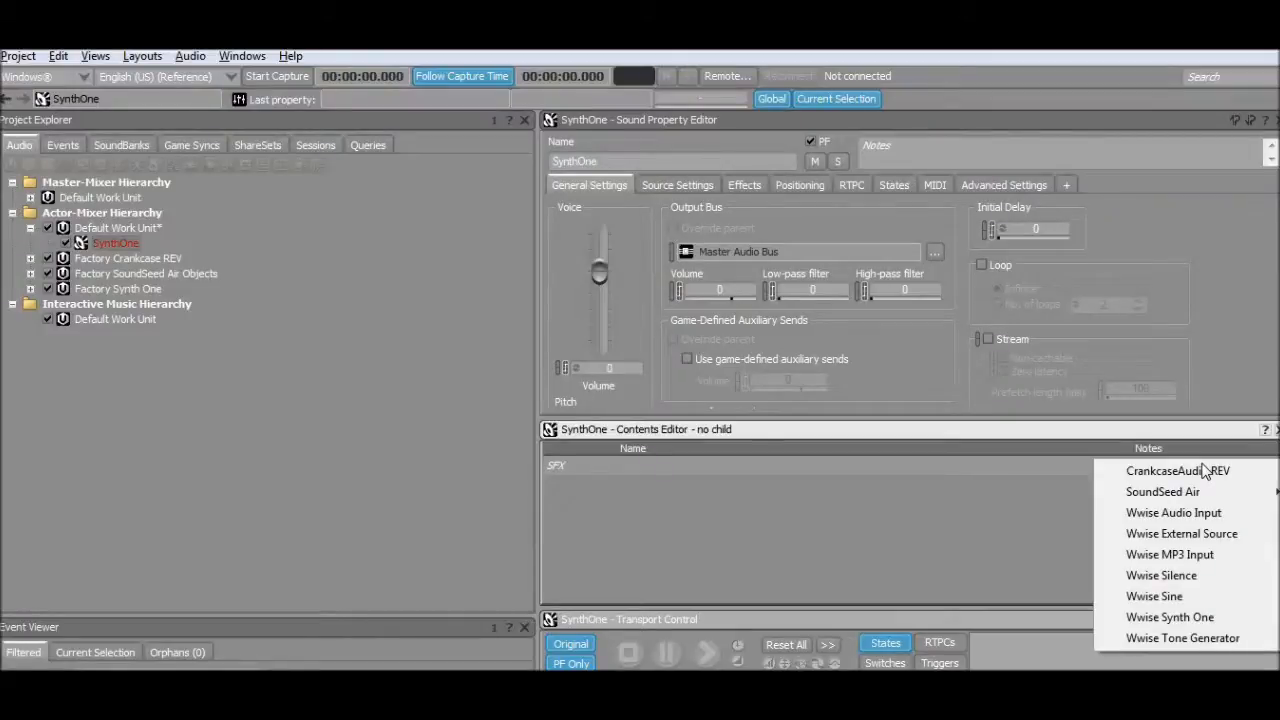
left_click(1170, 618)
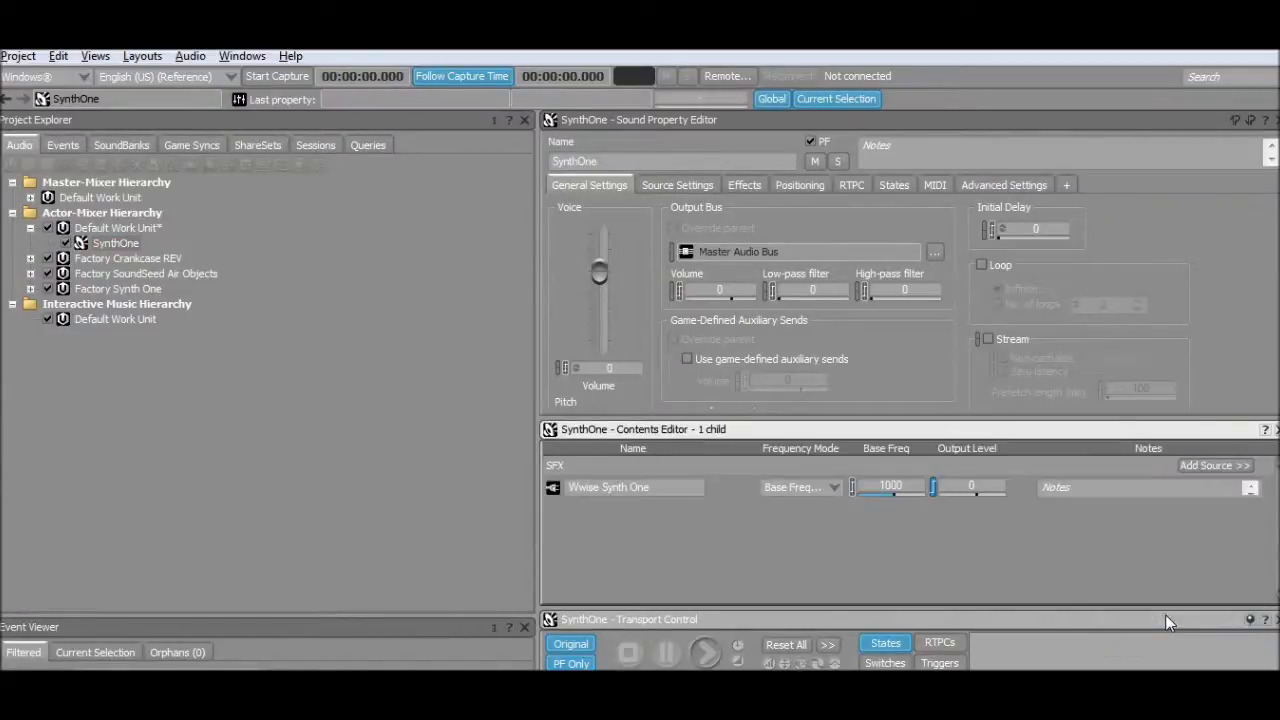
- Set the Wwise Synth One source's frequency mode to MIDI Note and lower the SynthOne voice volume to -4
left_click(832, 487)
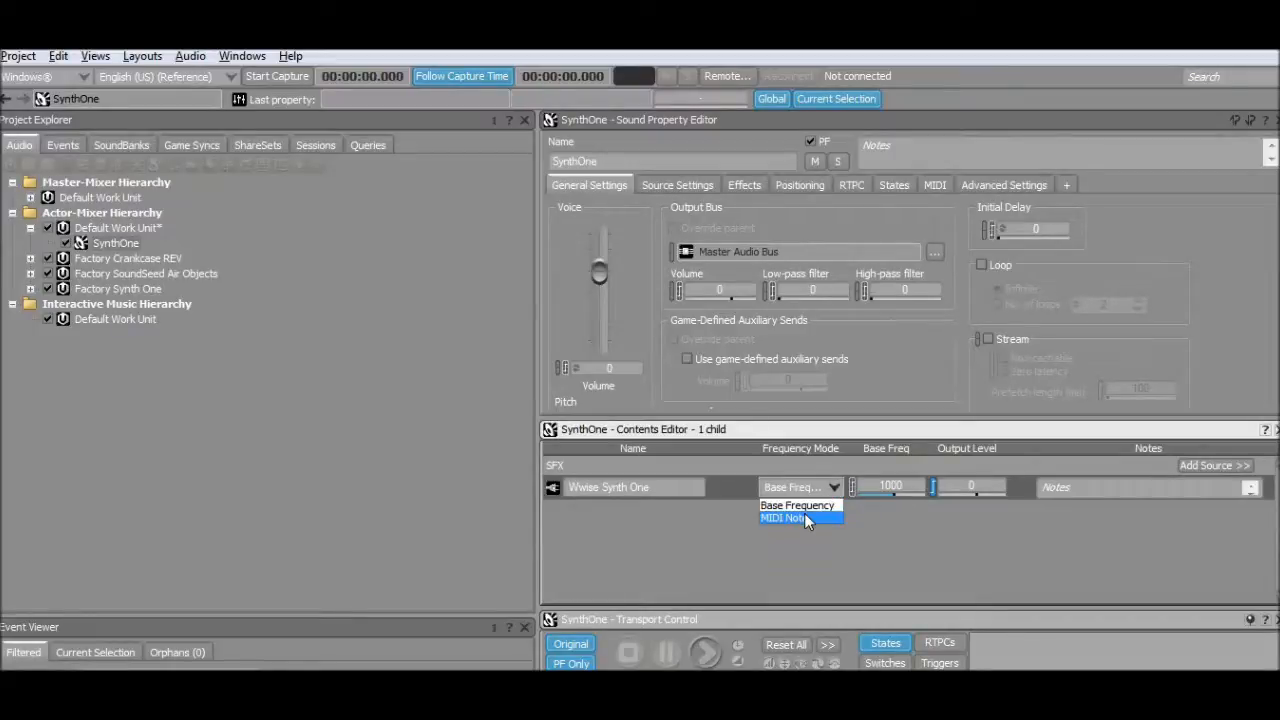
left_click(804, 515)
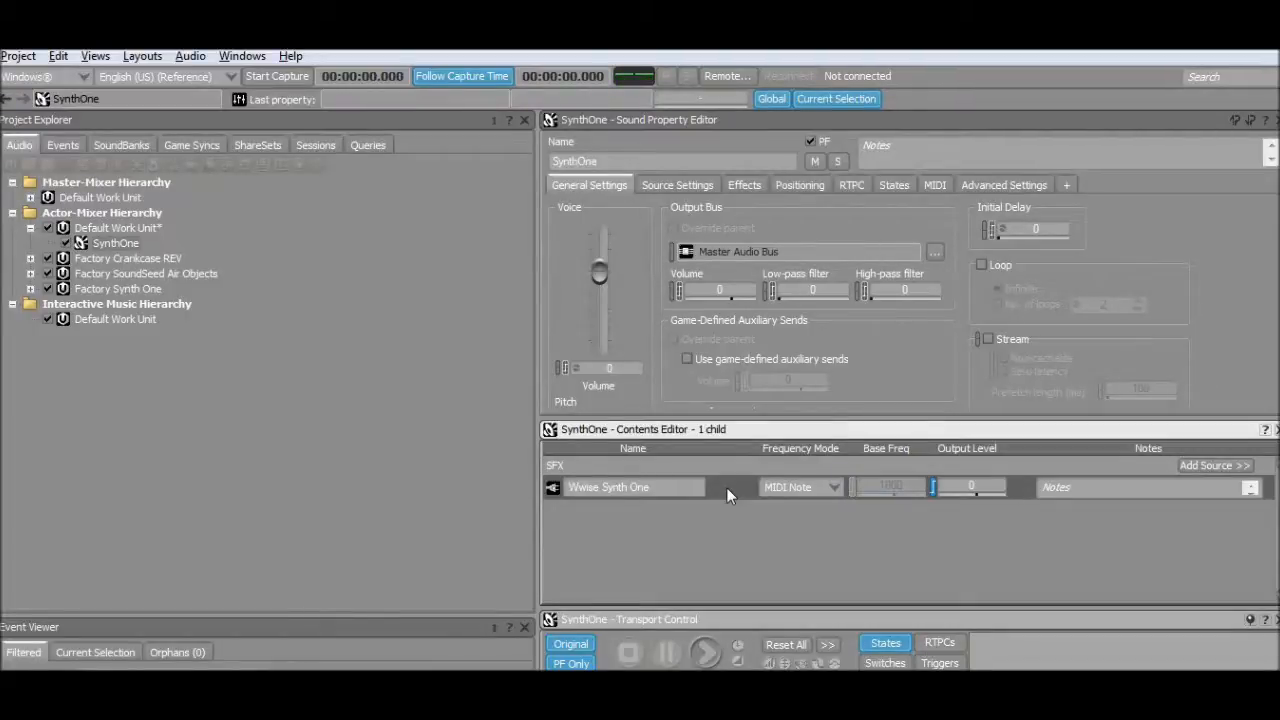
left_click_drag(599, 272, 599, 289)
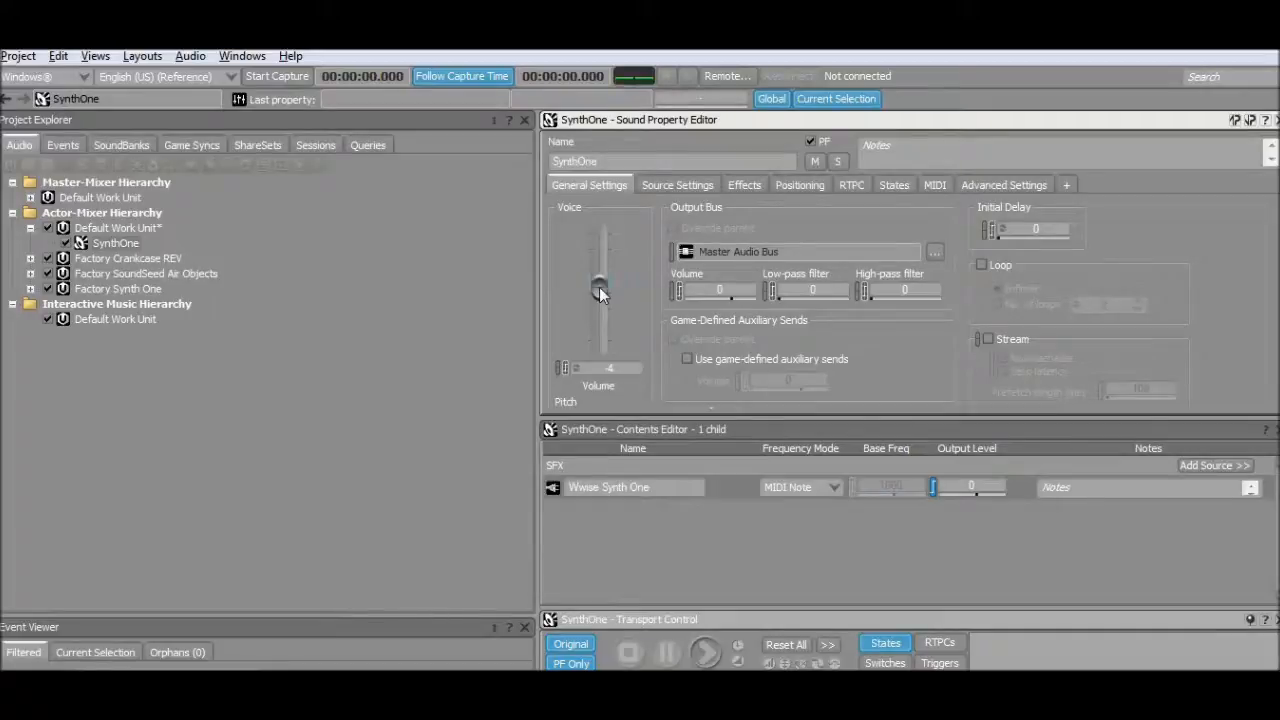
left_click(604, 565)
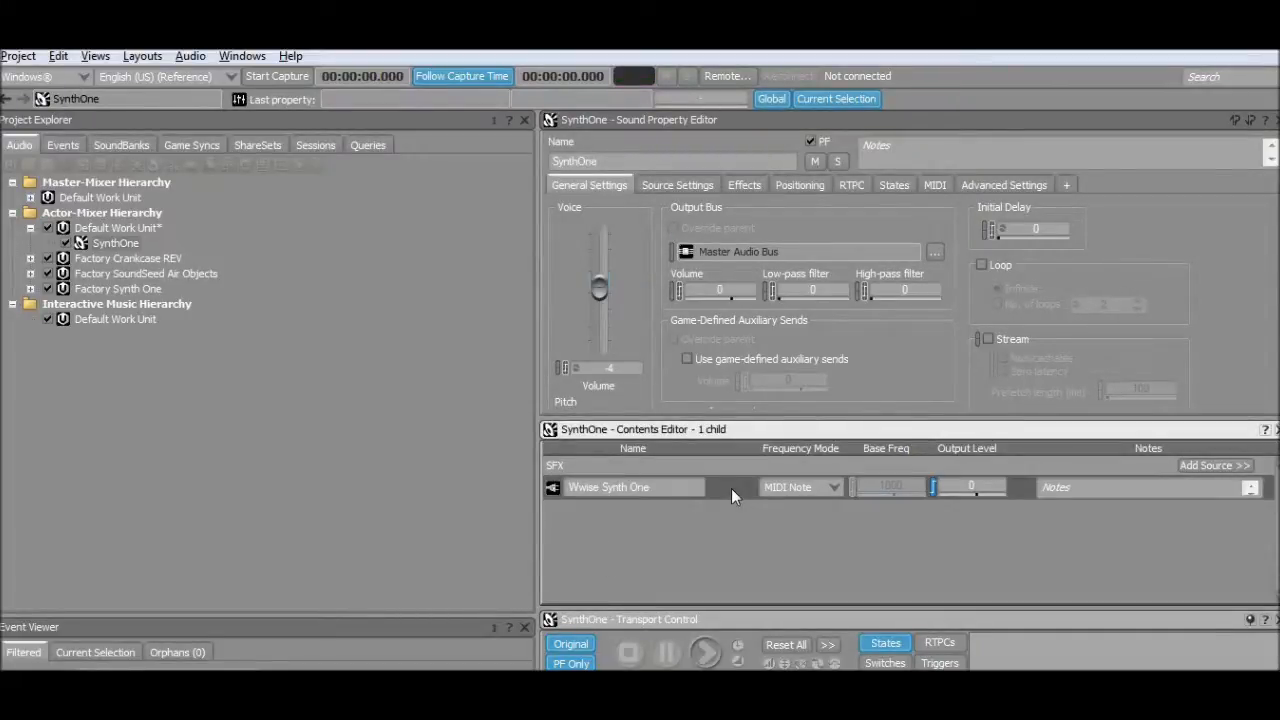
- Delete the SynthOne sound from the Default Work Unit
left_click(113, 243)
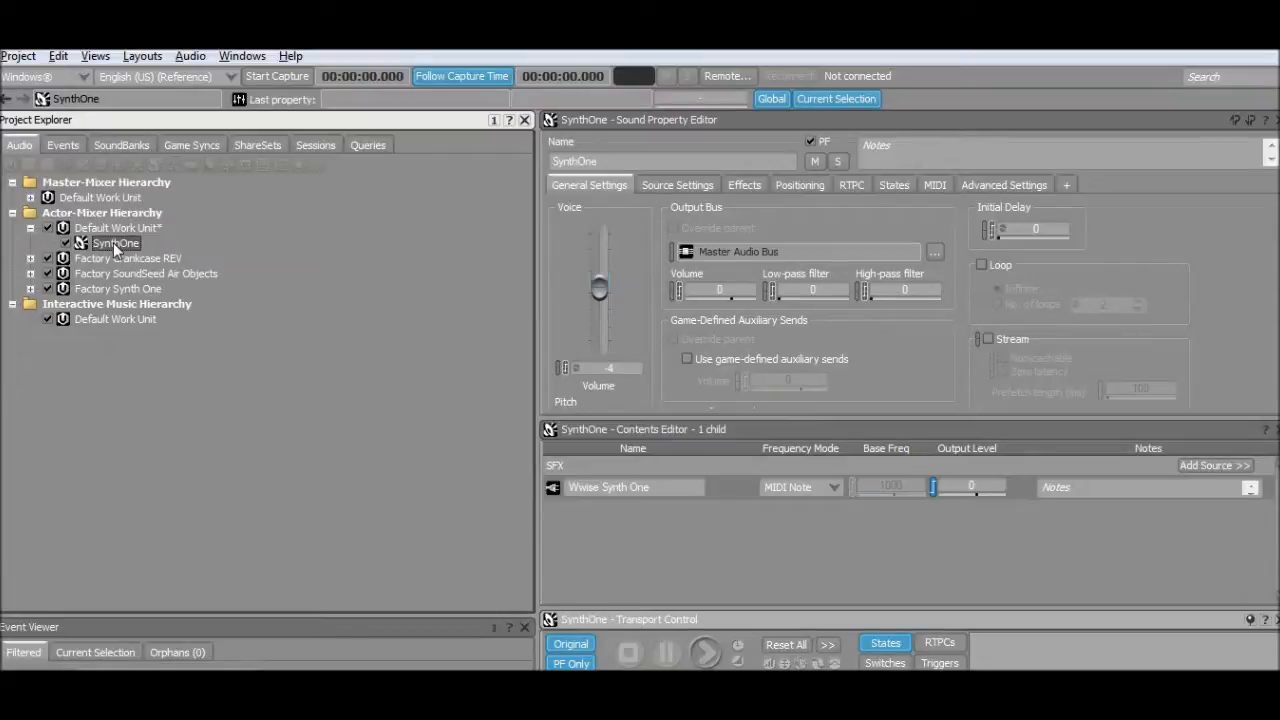
key("Delete")
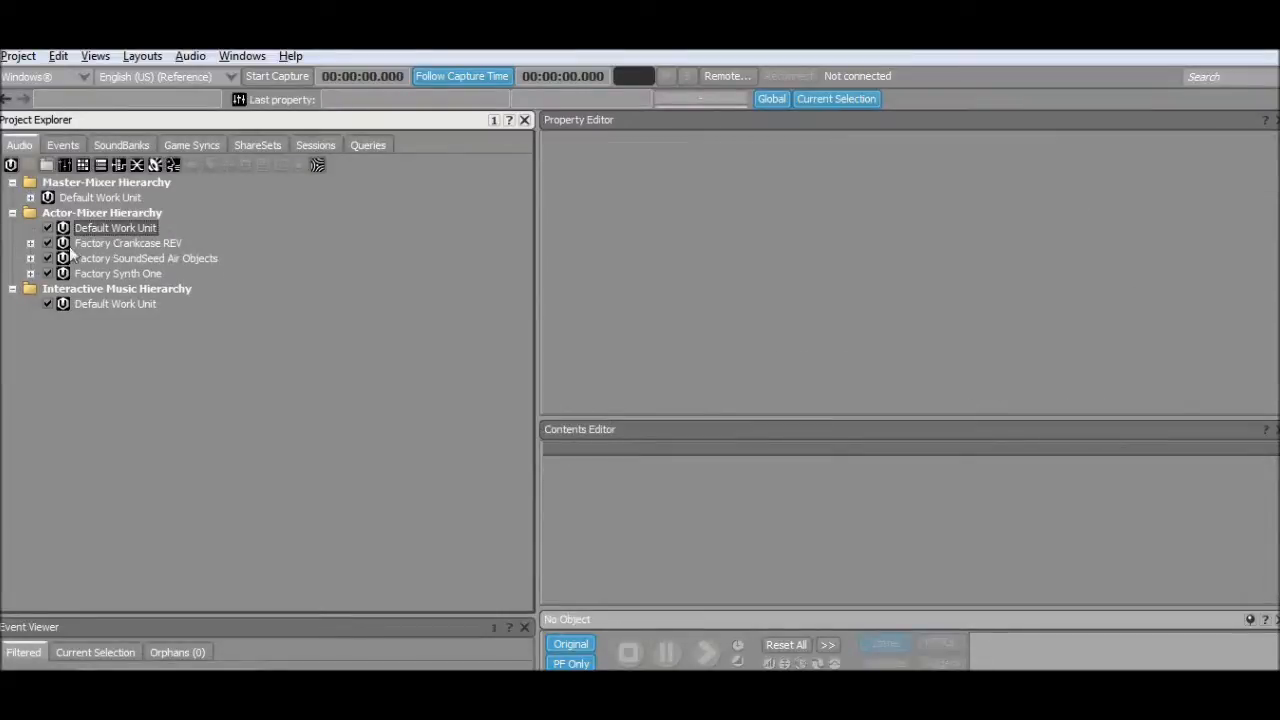
- Audition the 8BIT 01, 8BIT 02 and 8BIT 03 instruments in Factory Synth One's Instruments folder
left_click(30, 273)
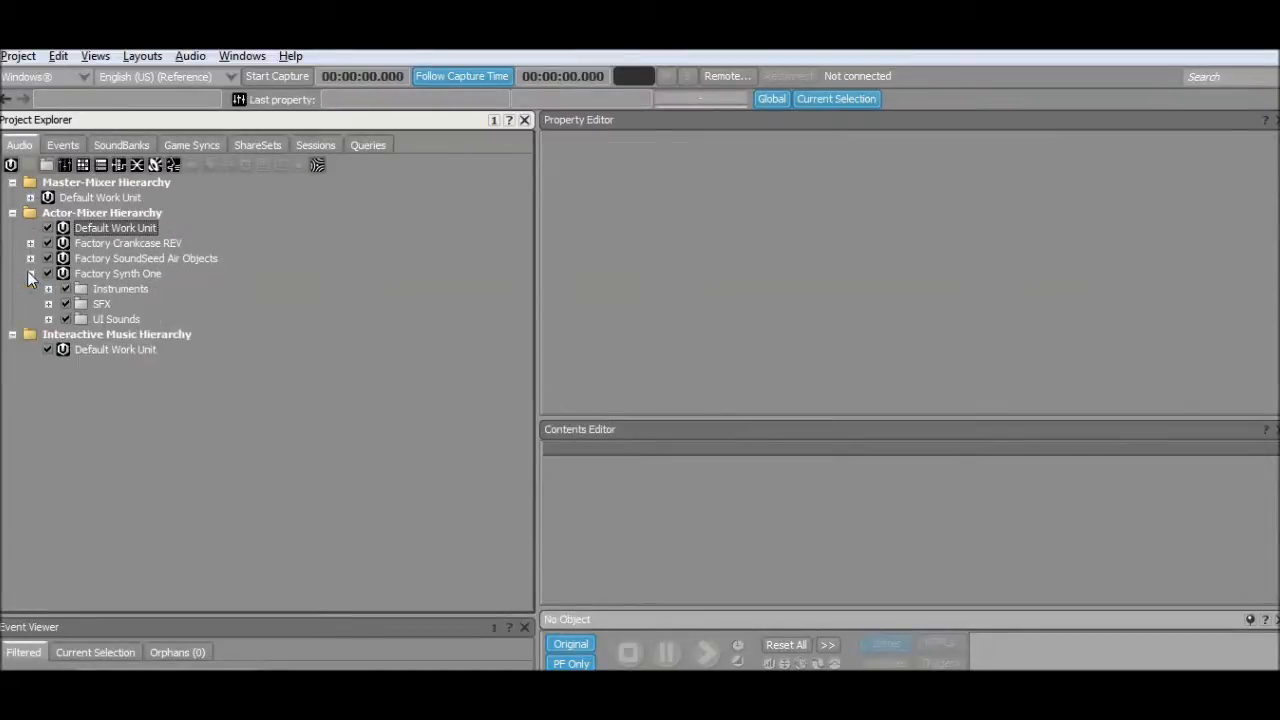
left_click(48, 288)
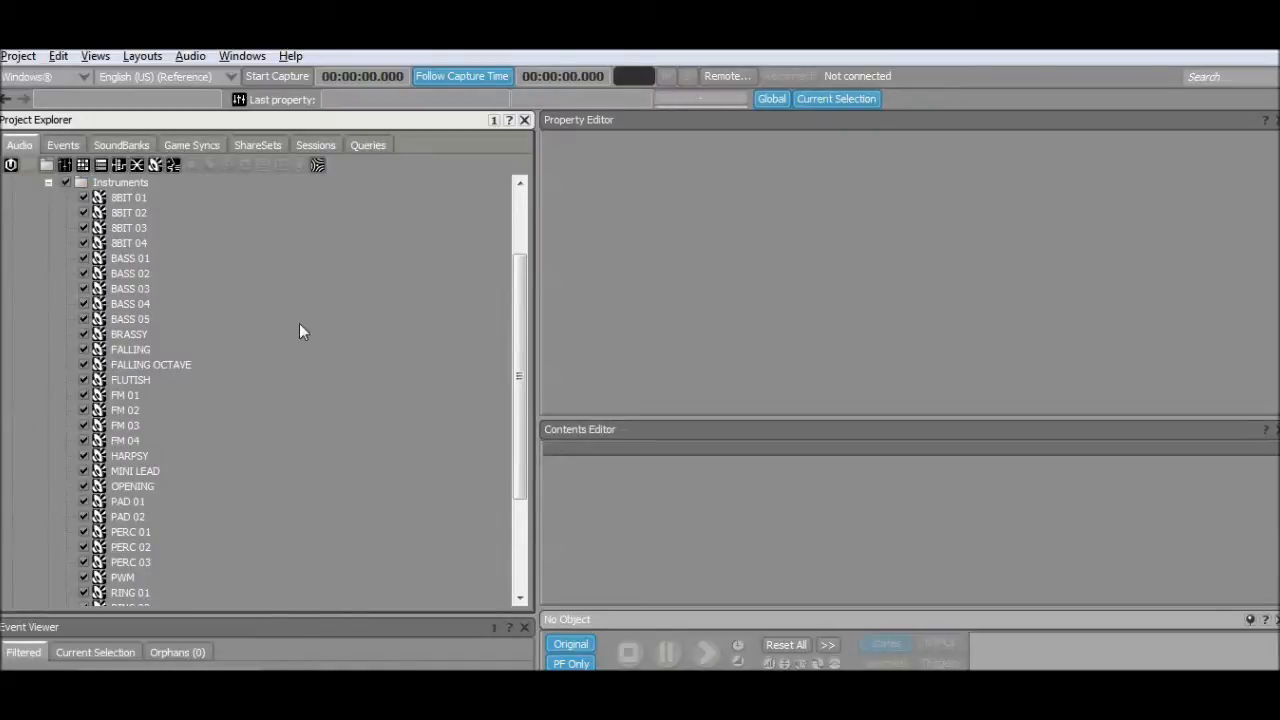
scroll(299, 332, "up", 2)
left_click(132, 304)
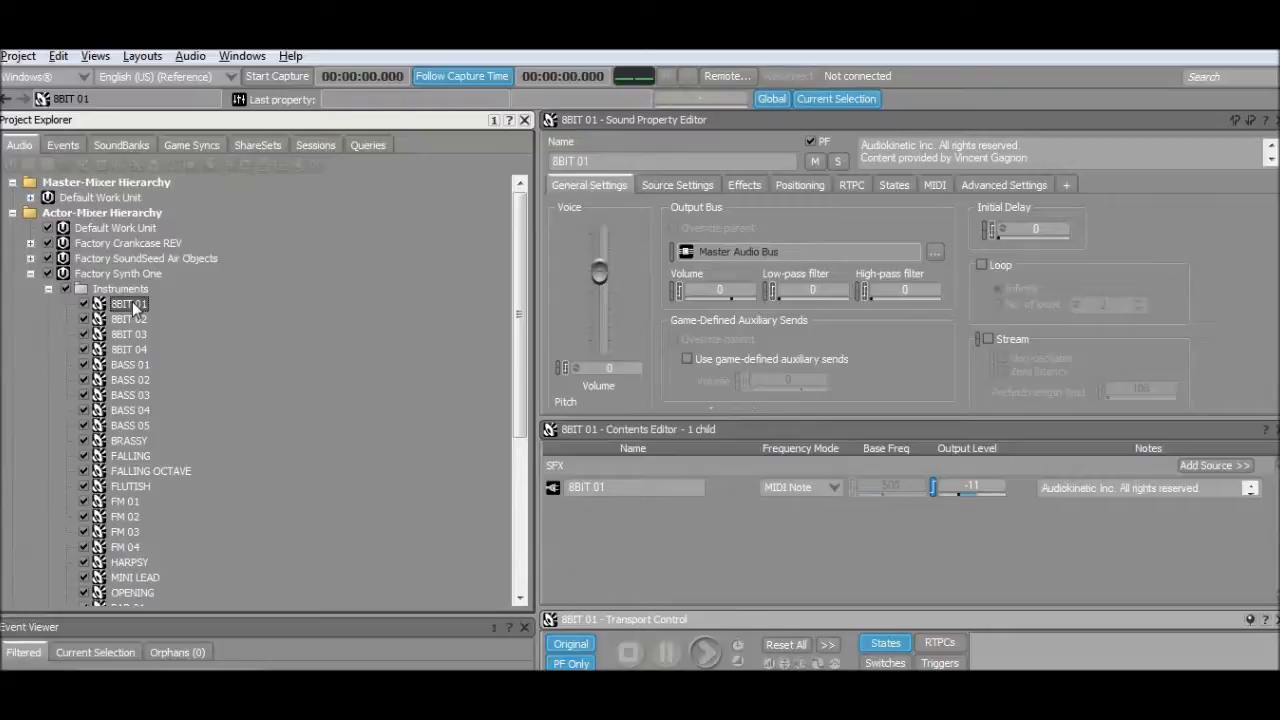
left_click(131, 319)
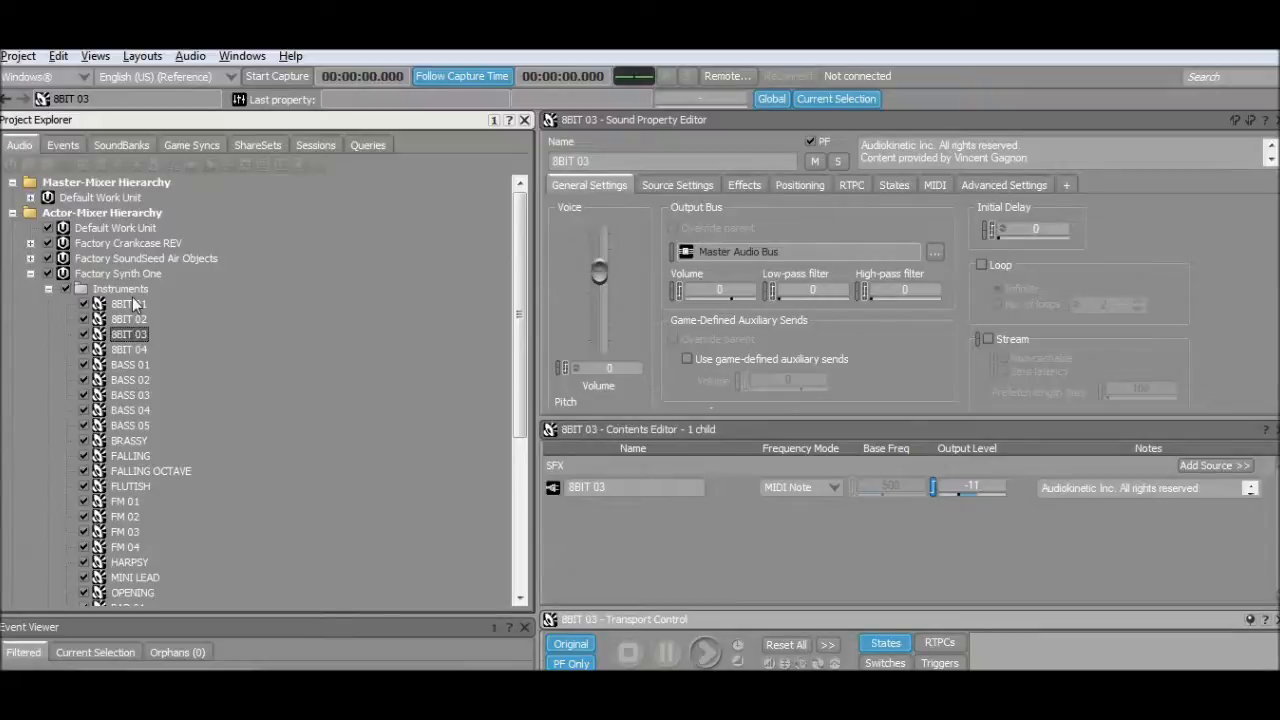
- Copy the 8BIT 01 instrument from Factory Synth One into the Actor-Mixer Hierarchy's Default Work Unit
left_click(133, 303)
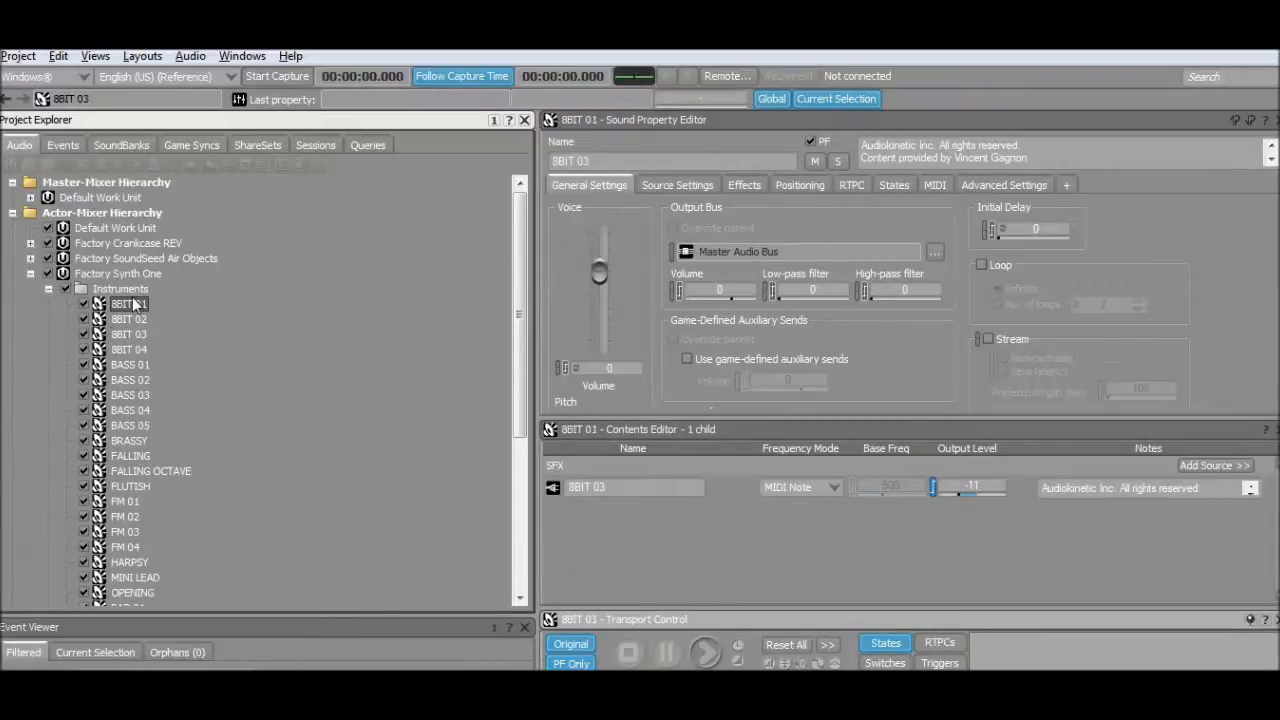
left_click(30, 274)
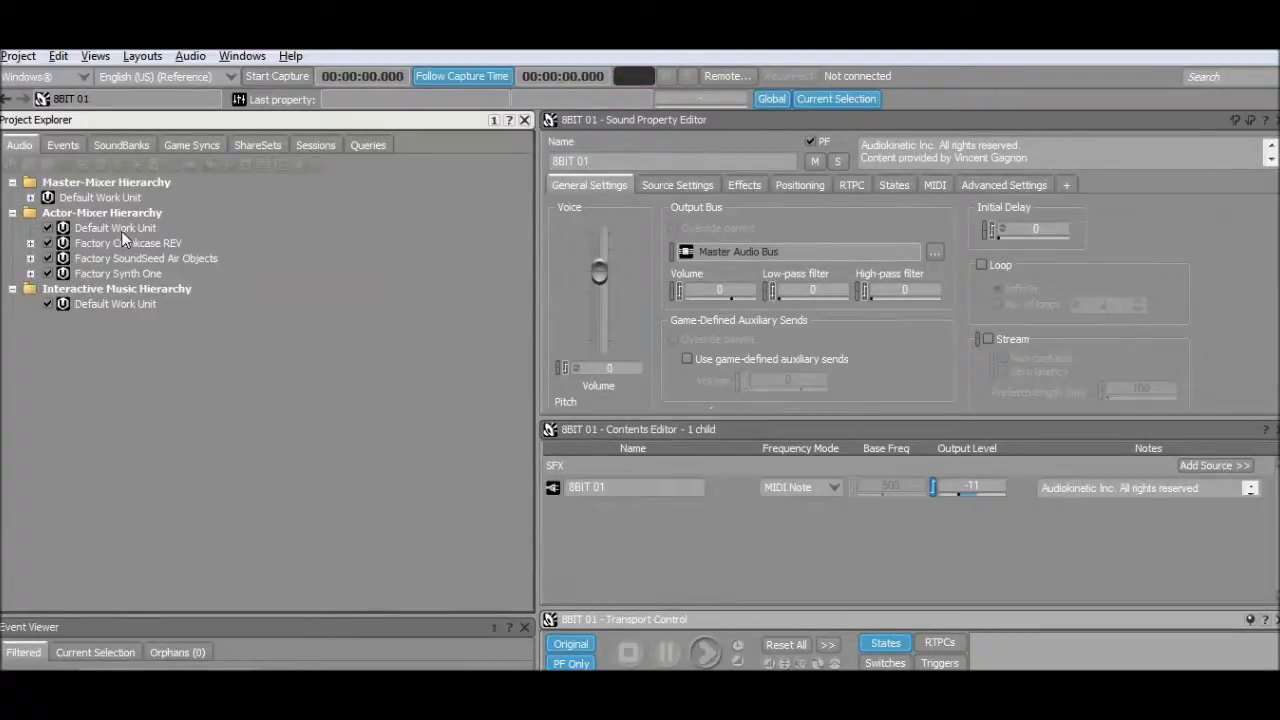
left_click(118, 228)
key("Right")
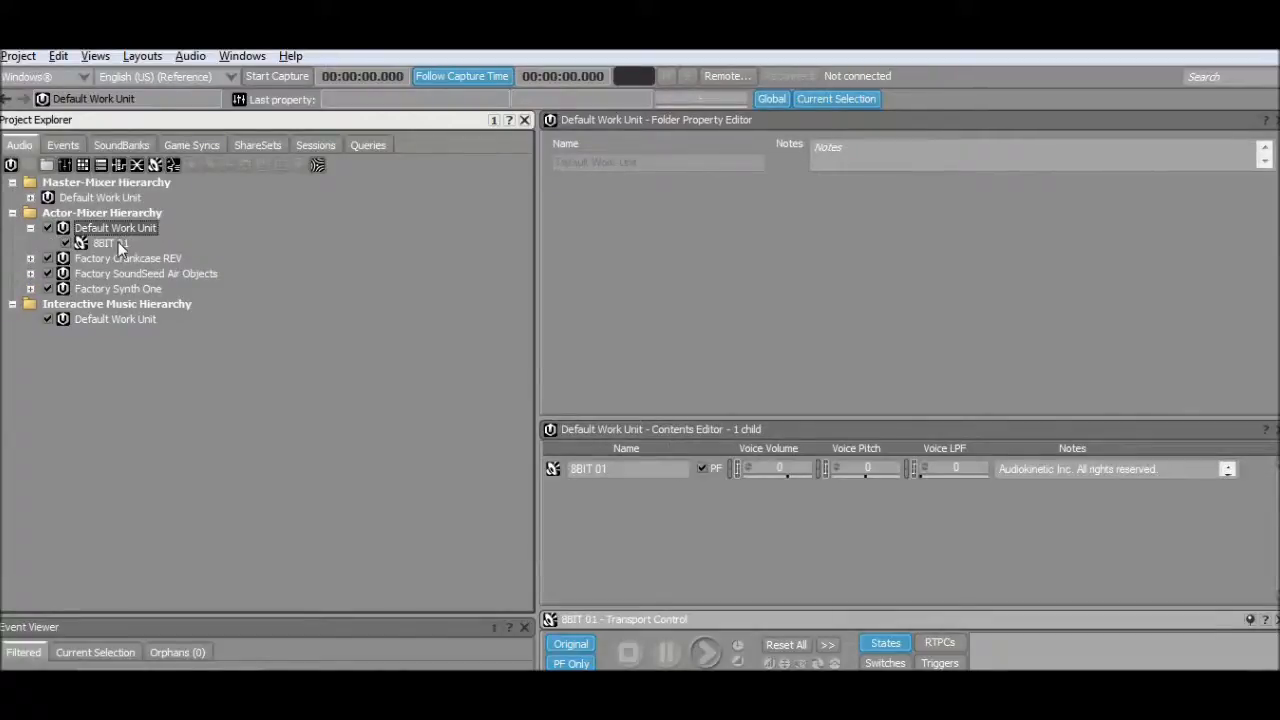
- Examine the Wwise Synth One source settings of the 8BIT 01 sound in the Default Work Unit
left_click(113, 244)
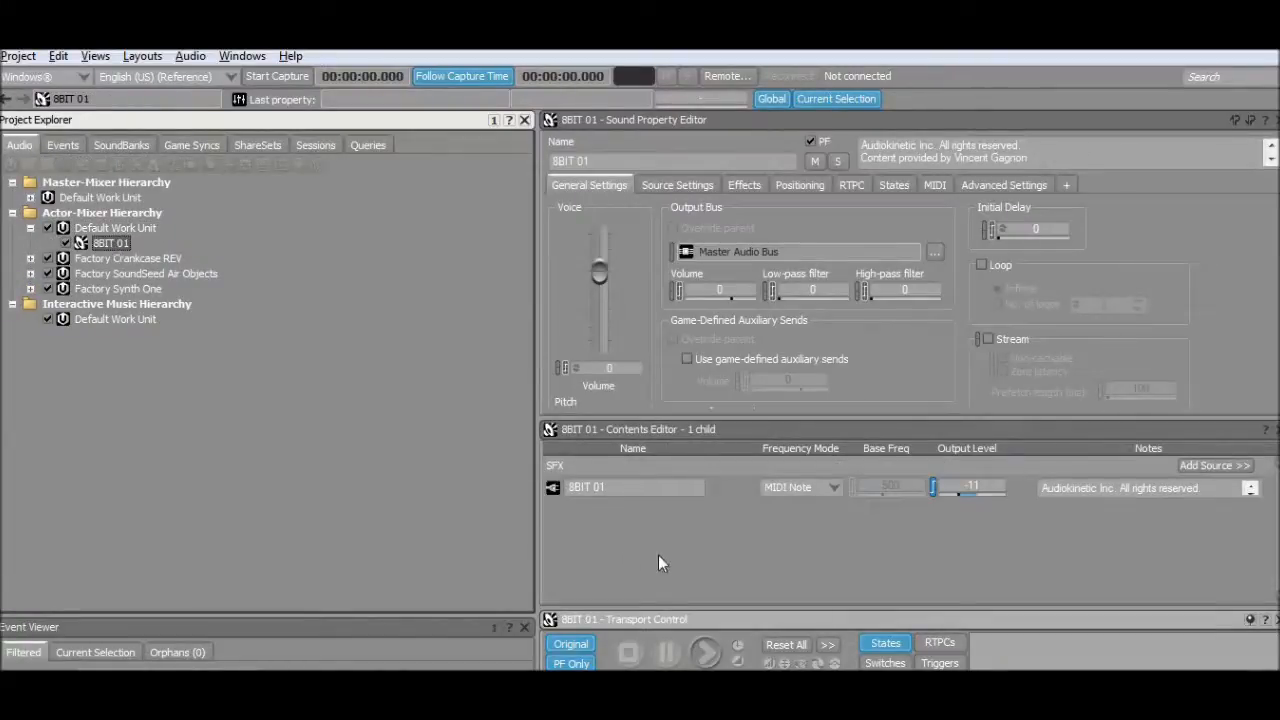
left_click(734, 483)
key("space")
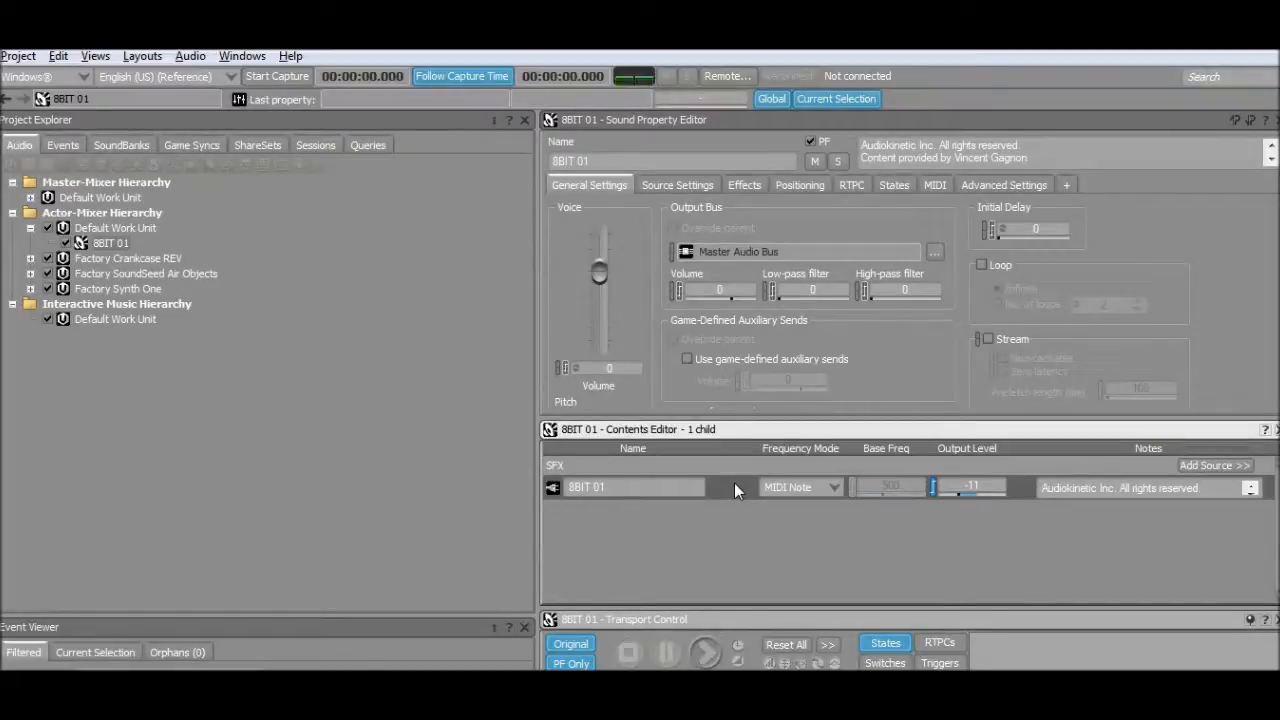
double_click(734, 483)
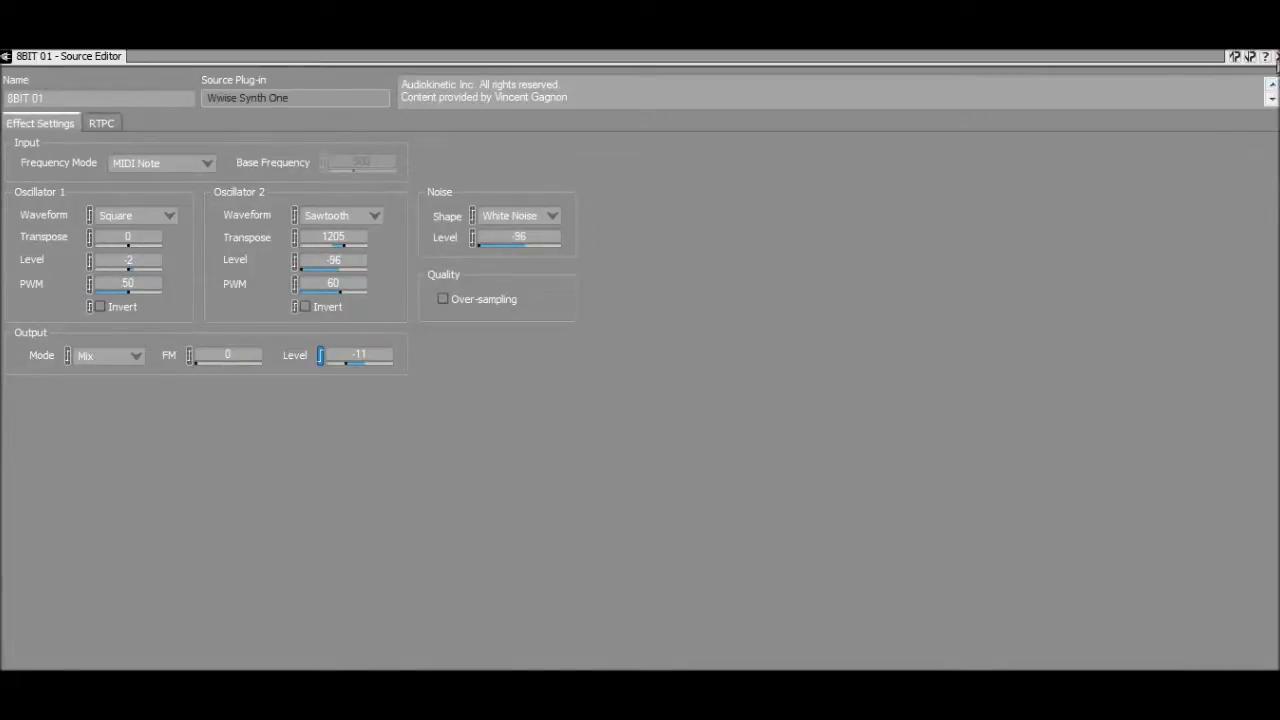
left_click(1275, 56)
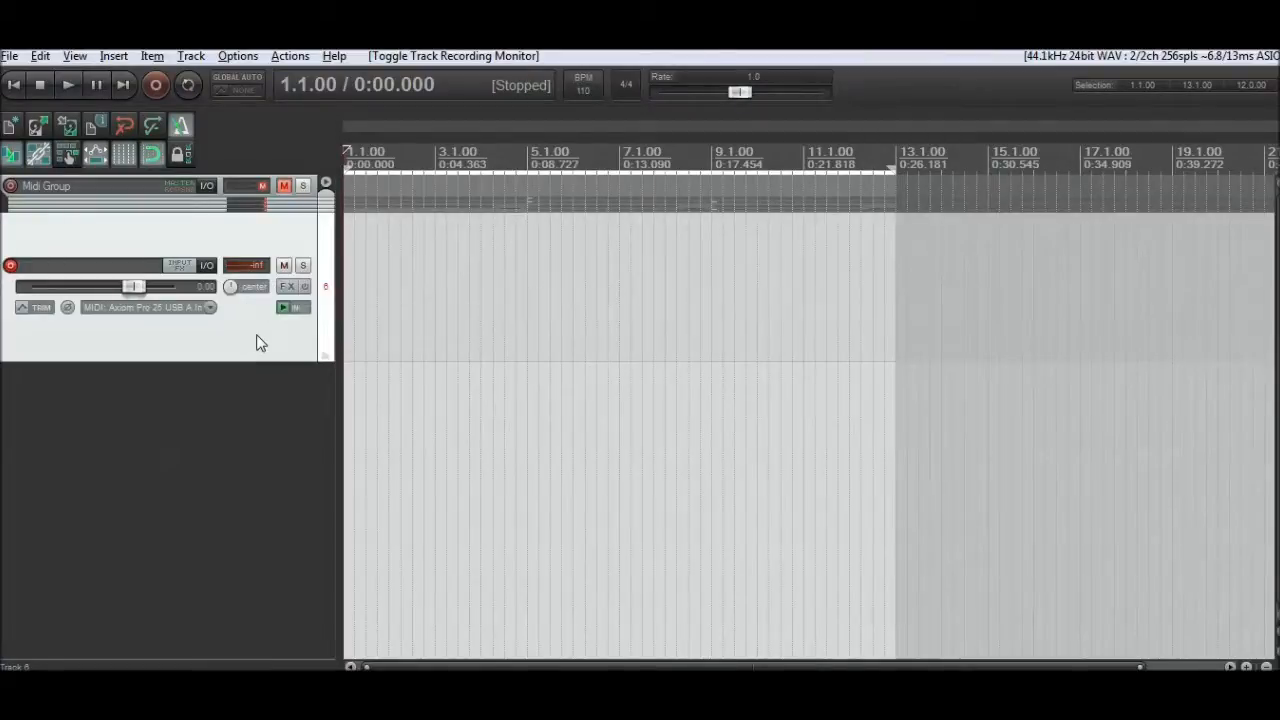
- Switch to REAPER and record a MIDI melody about five bars long on the armed track
key("ctrl+r")
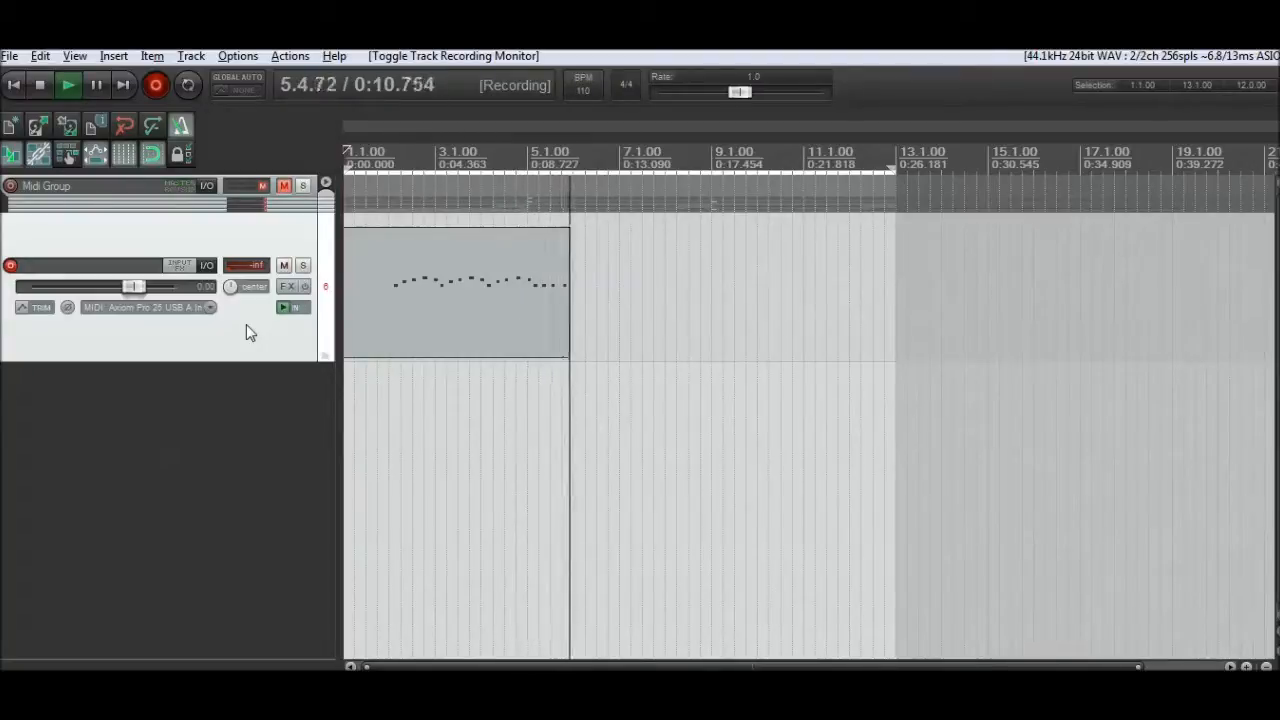
key("ctrl+r")
key("space")
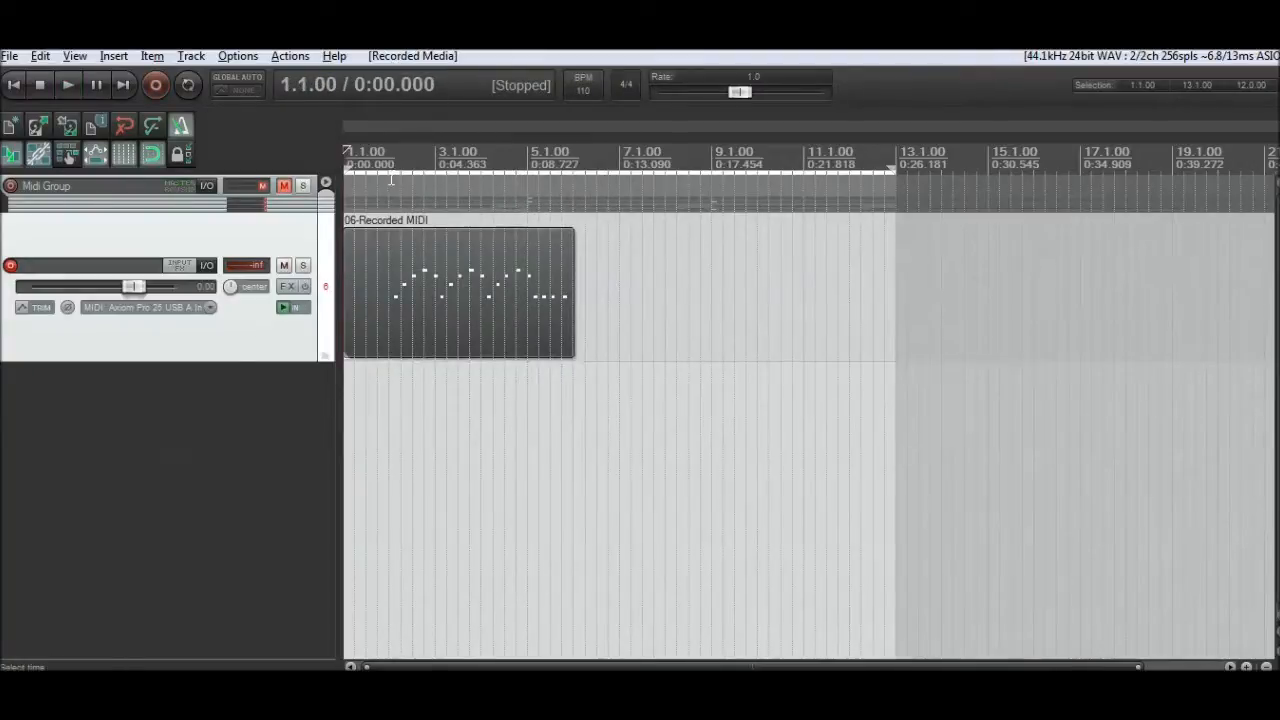
- Play back the recorded MIDI item starting from bar 2, and stop playback
left_click(390, 175)
key("space")
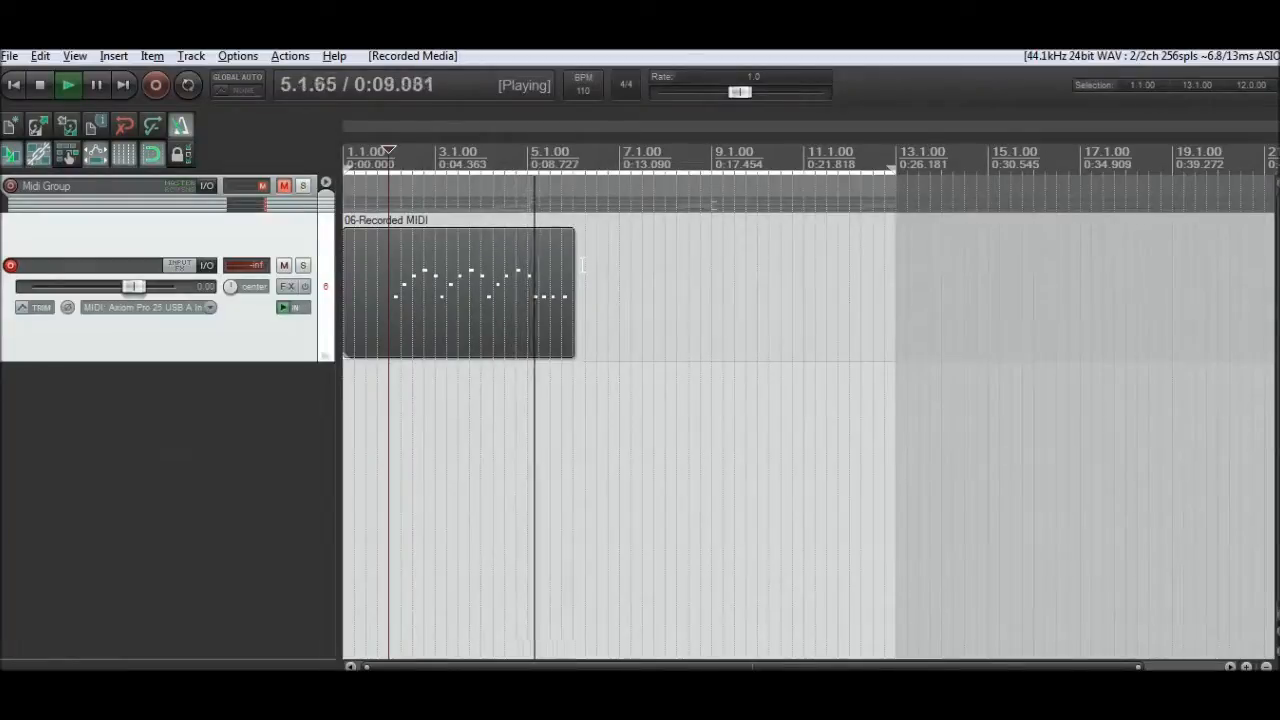
key("space")
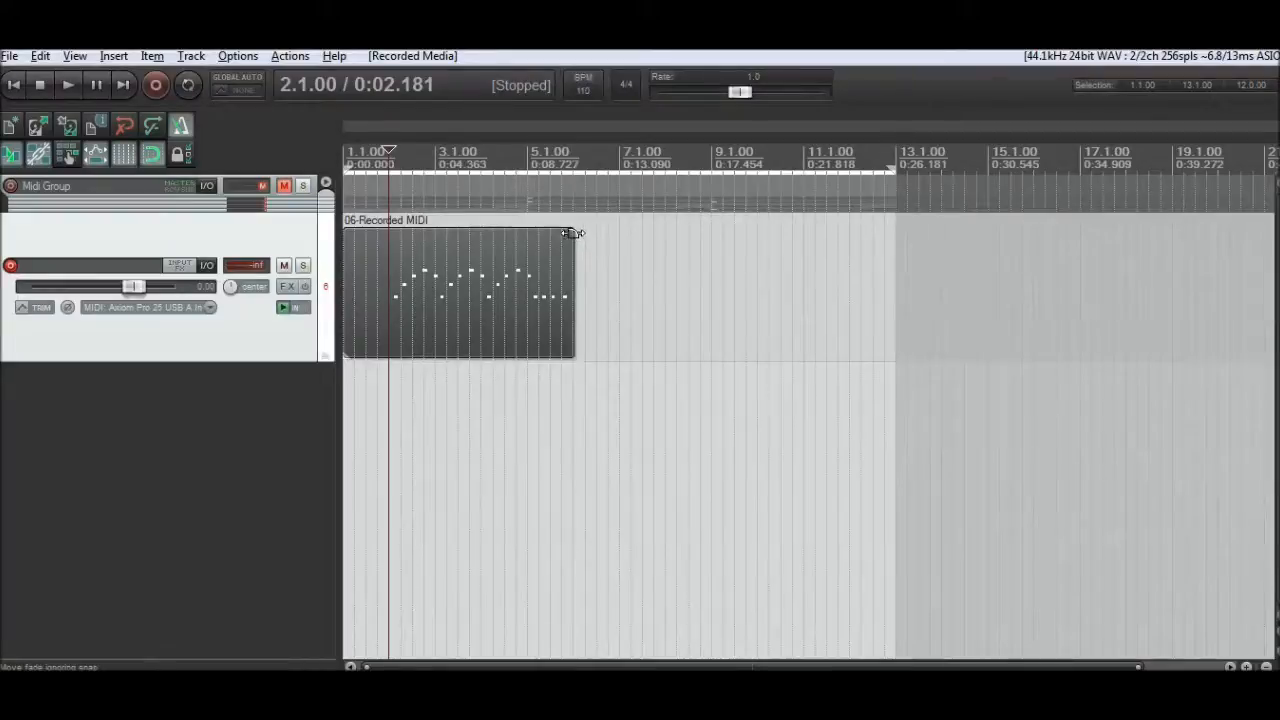
- Set the time selection from 2.1.00 to 6.1.00 and play the recorded MIDI with repeat enabled
left_click_drag(573, 230, 388, 240)
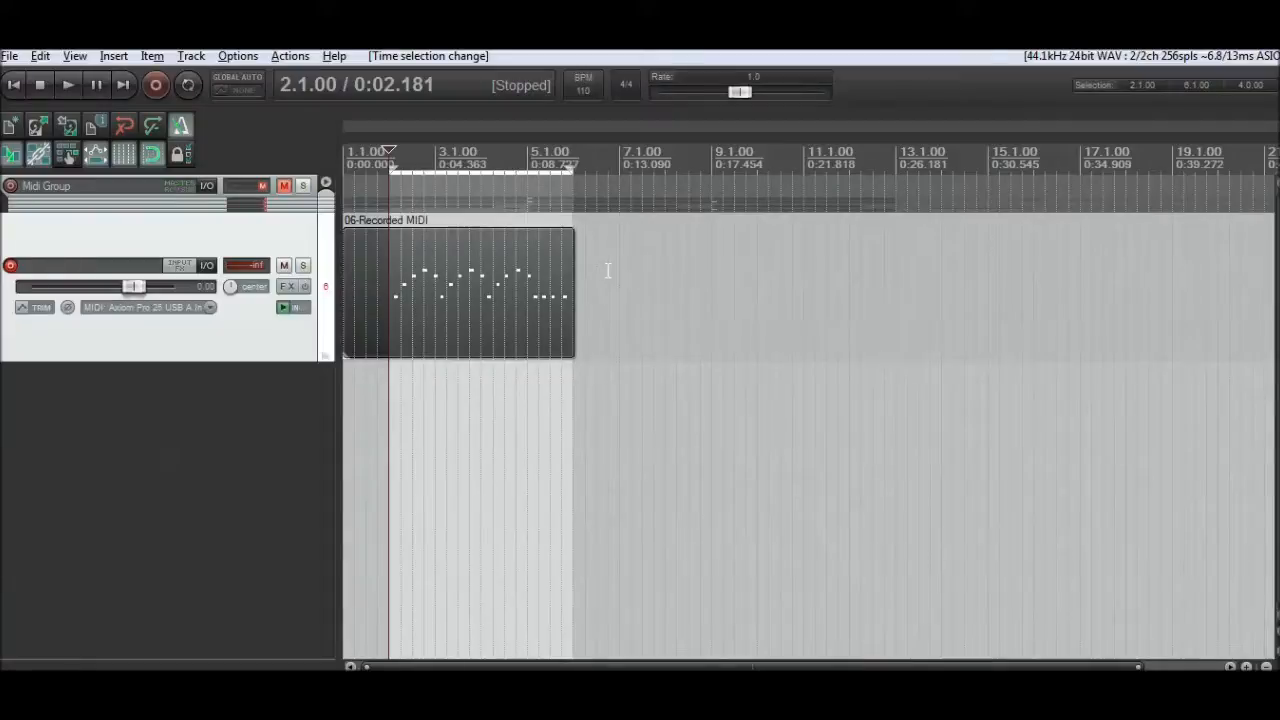
key("space")
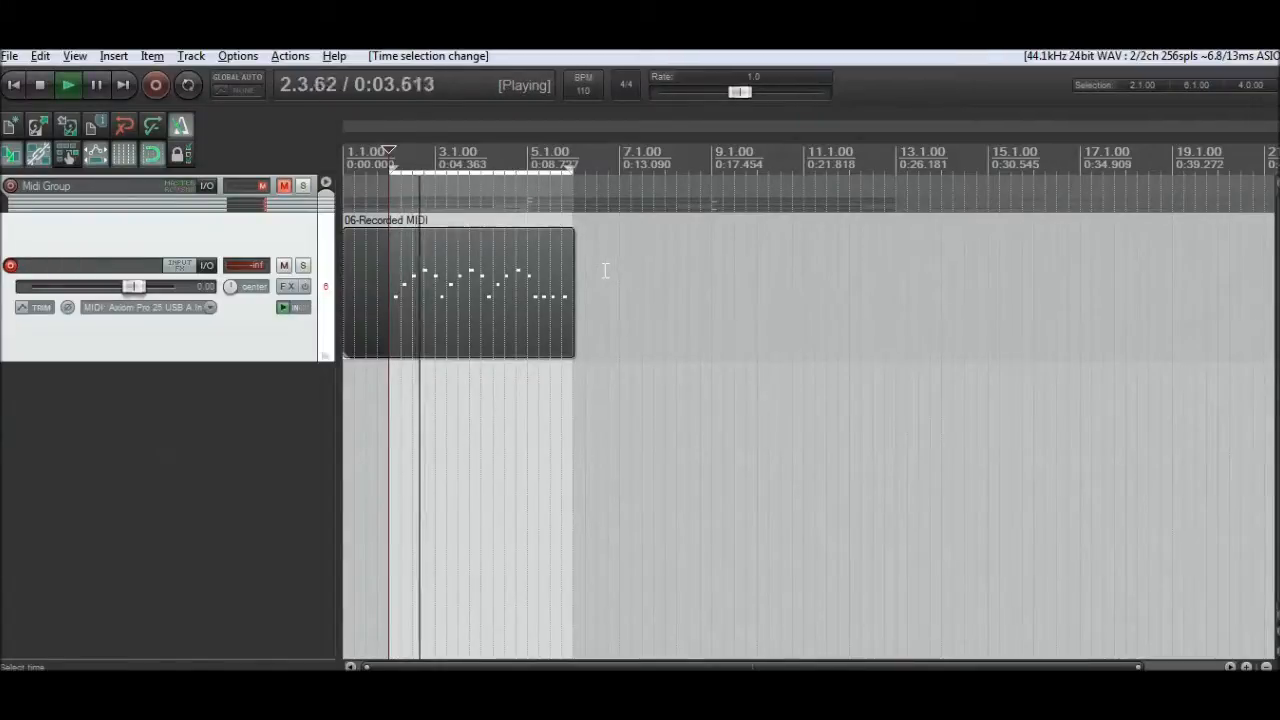
left_click(188, 85)
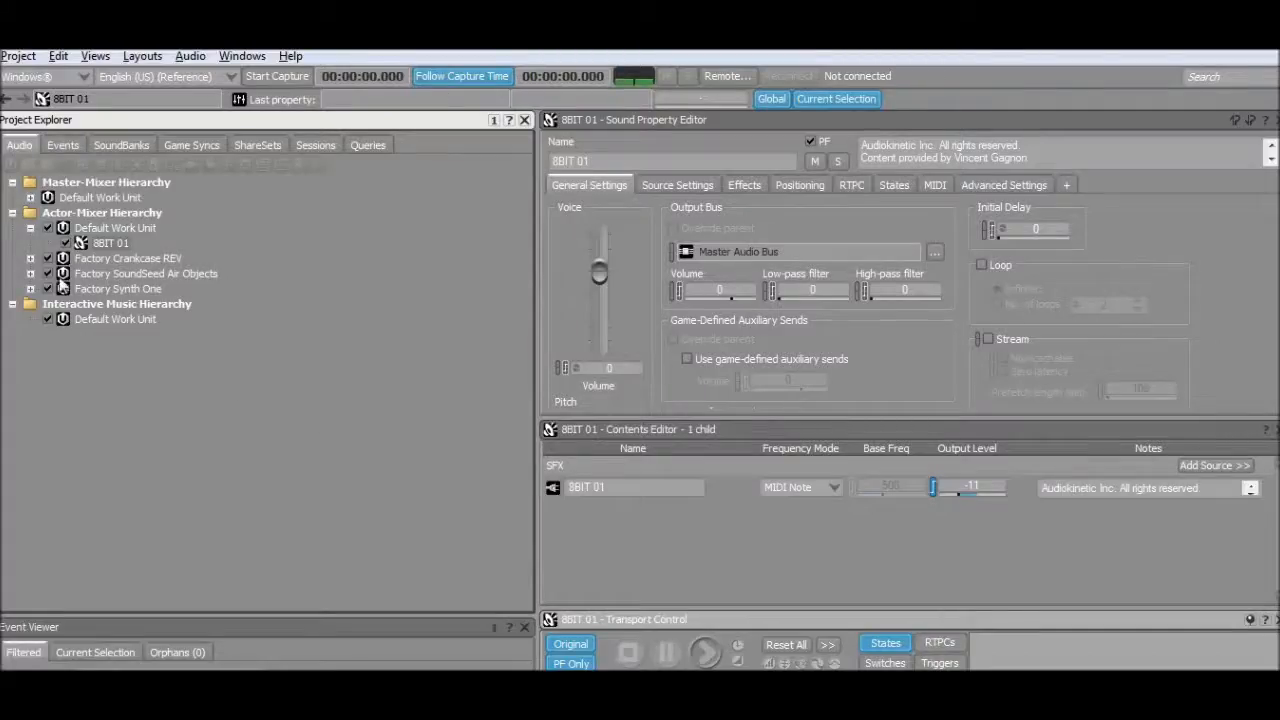
- Switch to Wwise and audition the BASS 01, BASS 02 and BRASSY instruments of Factory Synth One with the looping MIDI
left_click(30, 288)
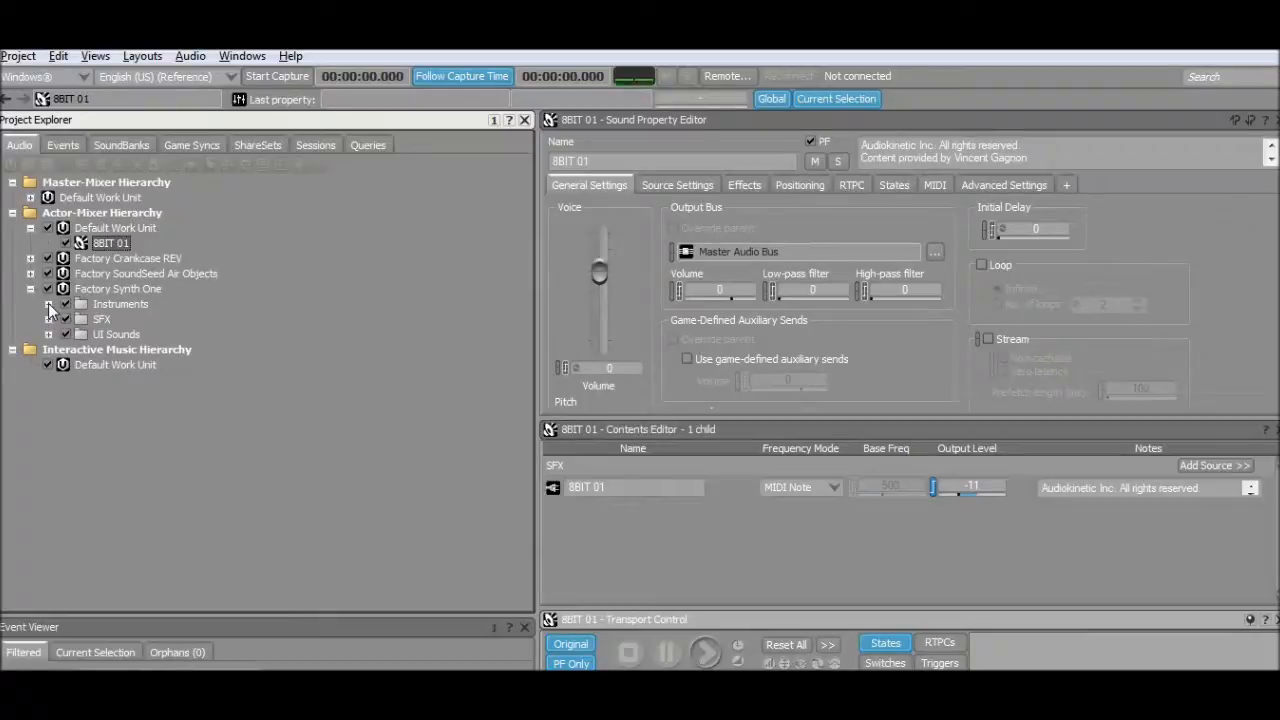
left_click(48, 303)
left_click(131, 259)
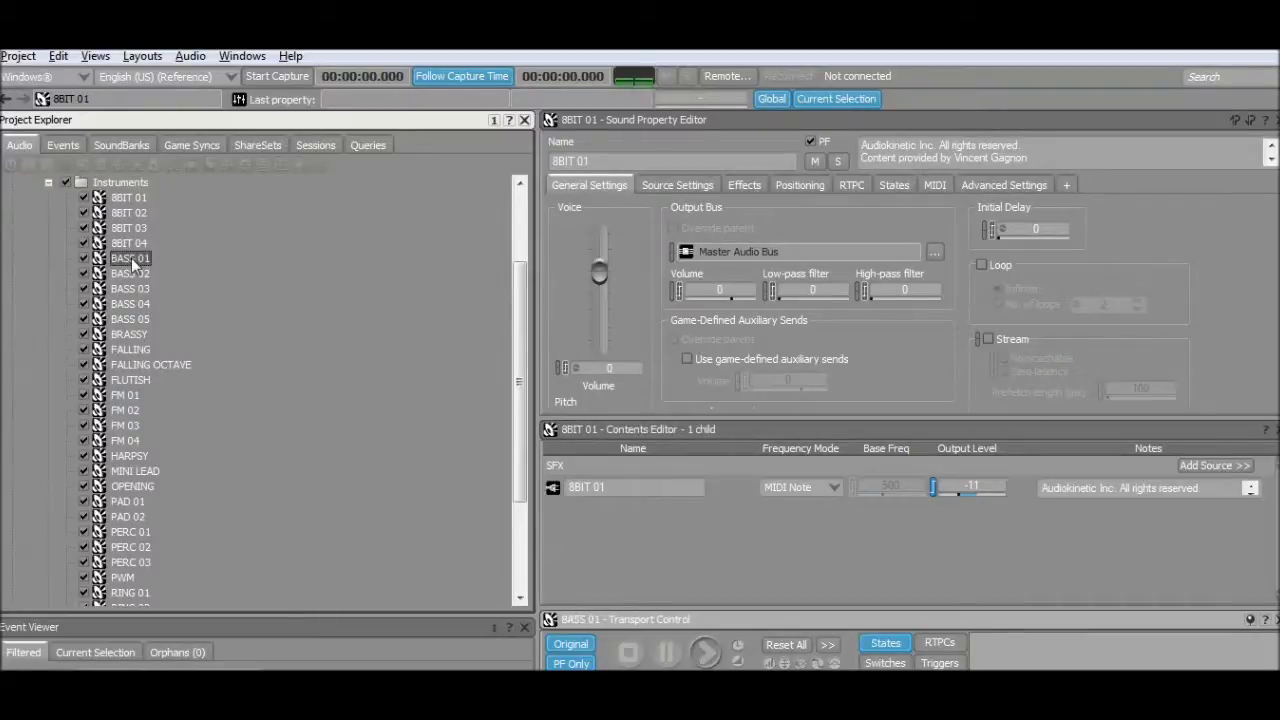
left_click(143, 273)
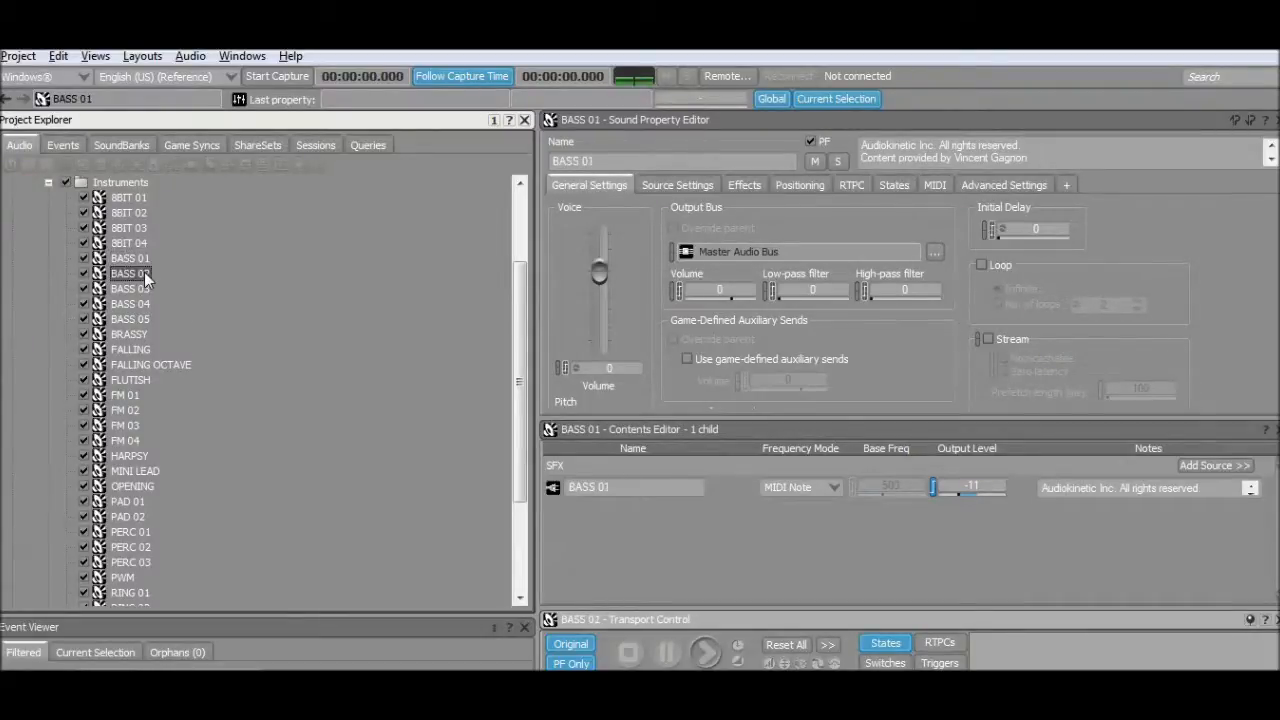
left_click(150, 336)
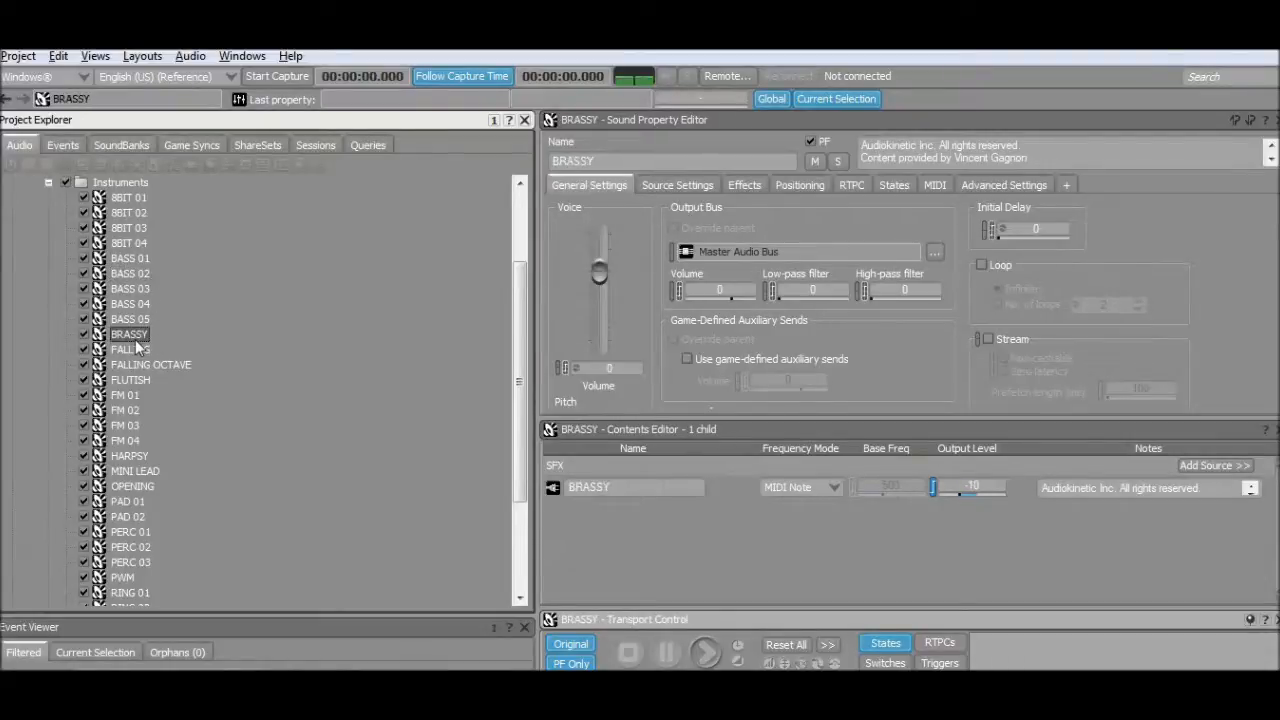
- Set Oscillator 1 of the FM 01 instrument's Synth One source to a Square waveform with PWM 100
left_click(133, 396)
double_click(733, 487)
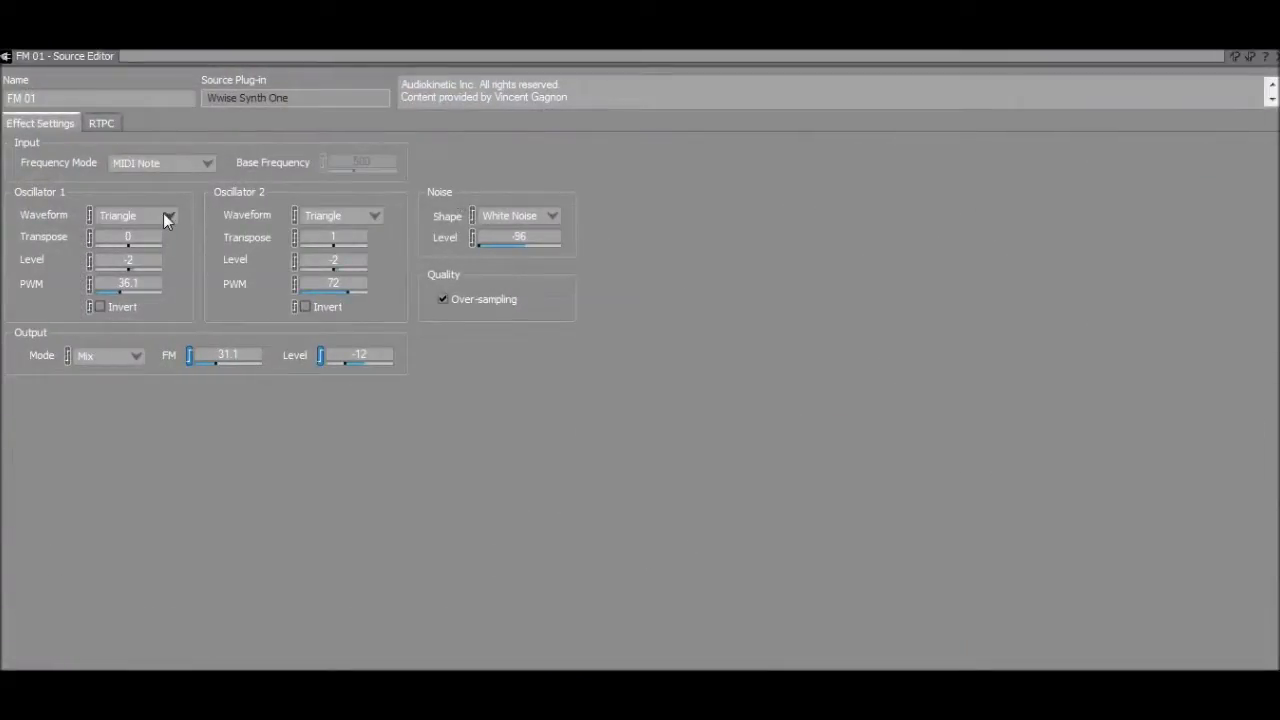
left_click(167, 218)
left_click(136, 257)
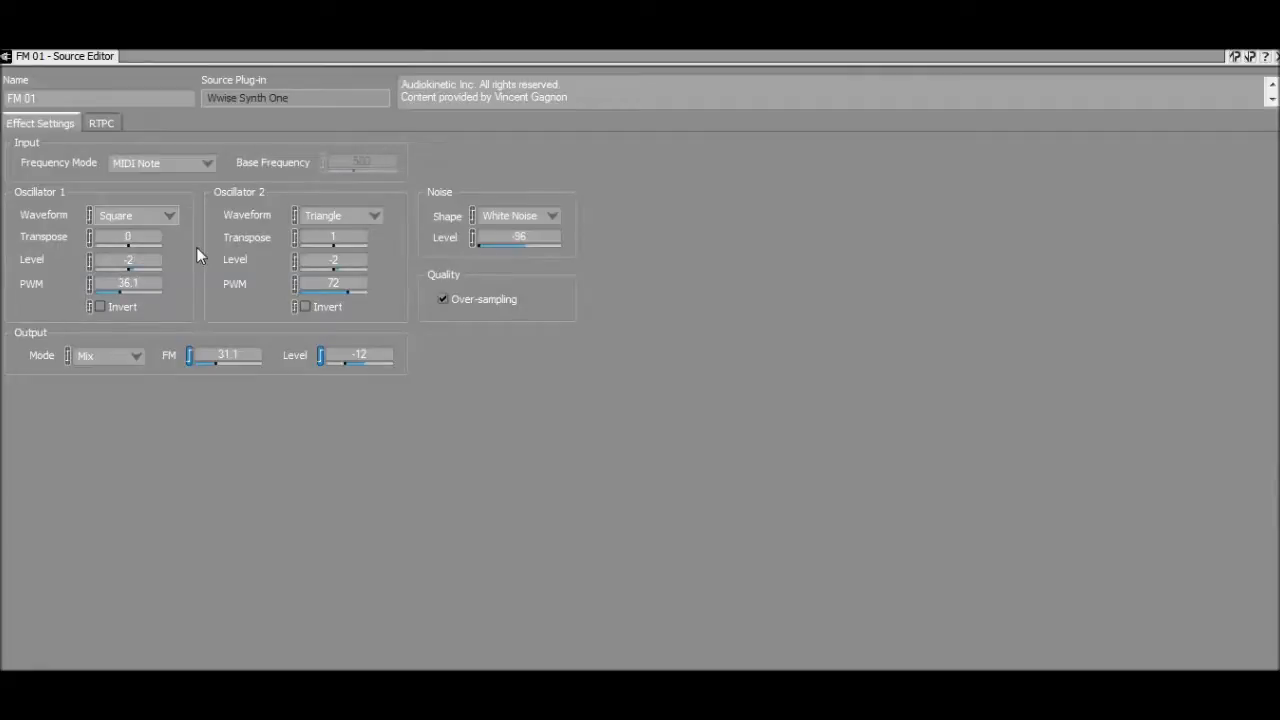
left_click_drag(125, 286, 214, 305)
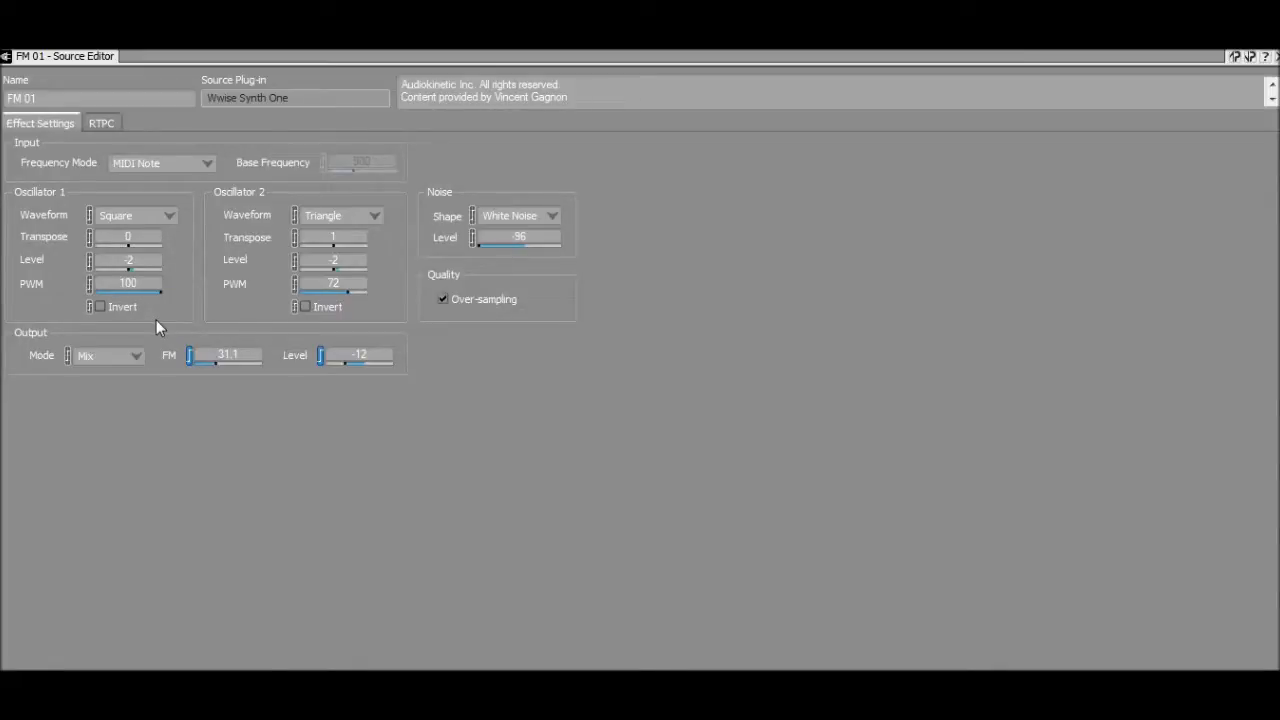
- Set the FM 01 source's noise shape to Red Noise and its Oscillator 2 waveform to Sine
left_click(552, 215)
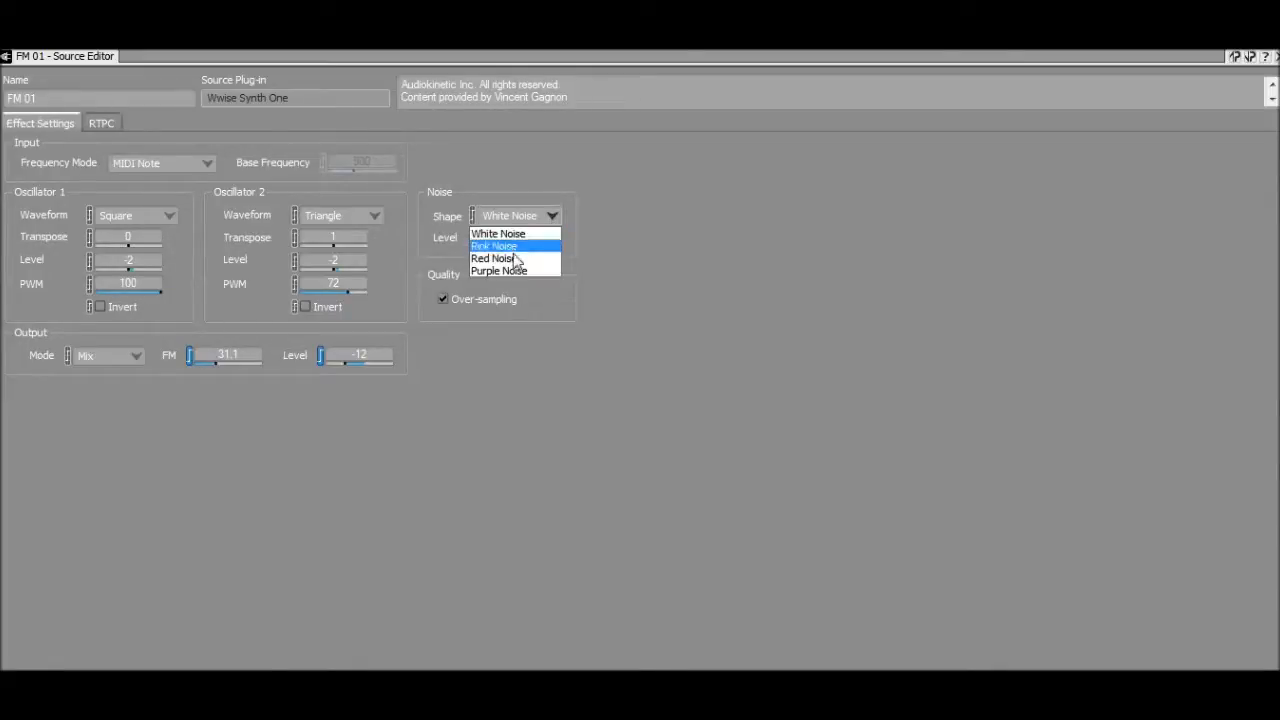
left_click(510, 260)
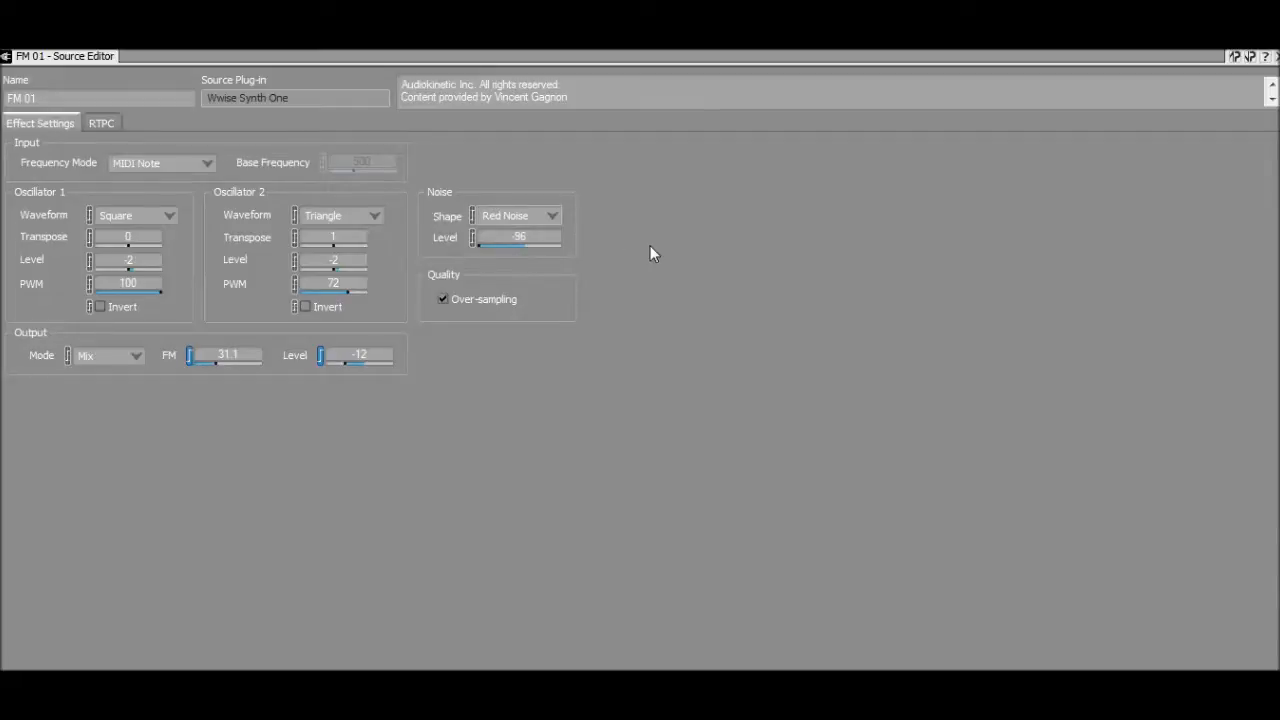
left_click(382, 218)
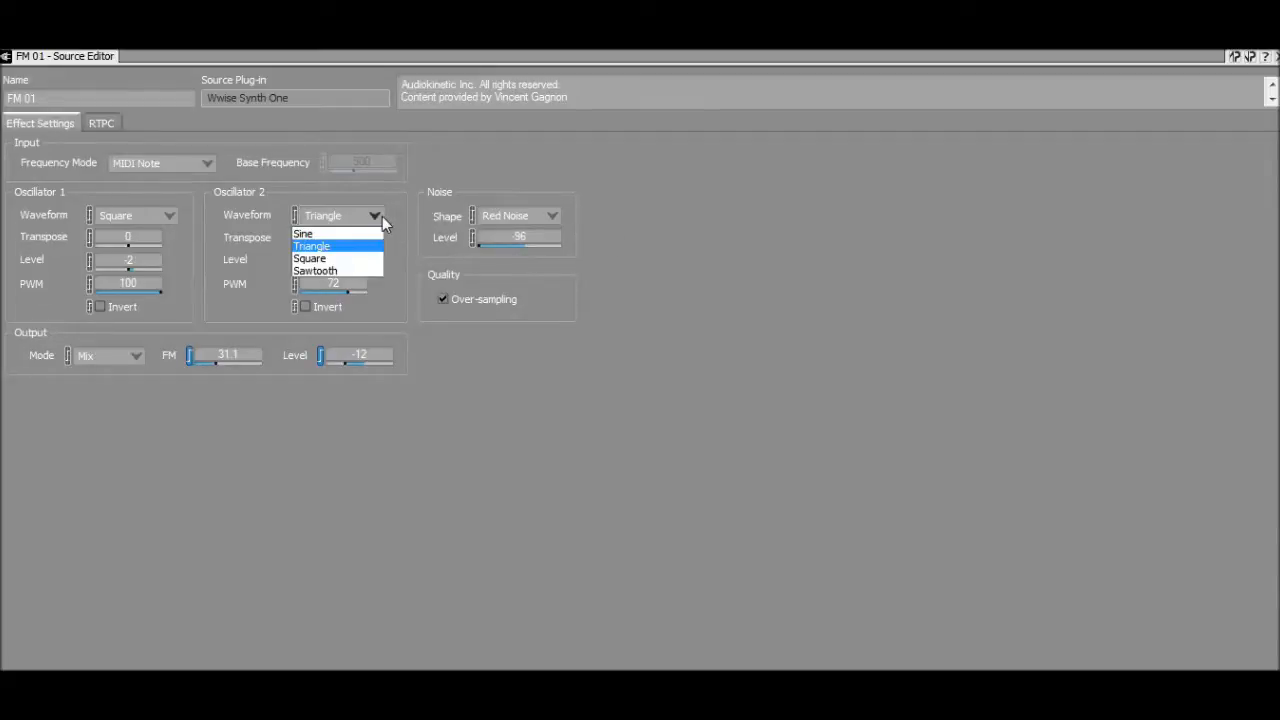
left_click(357, 236)
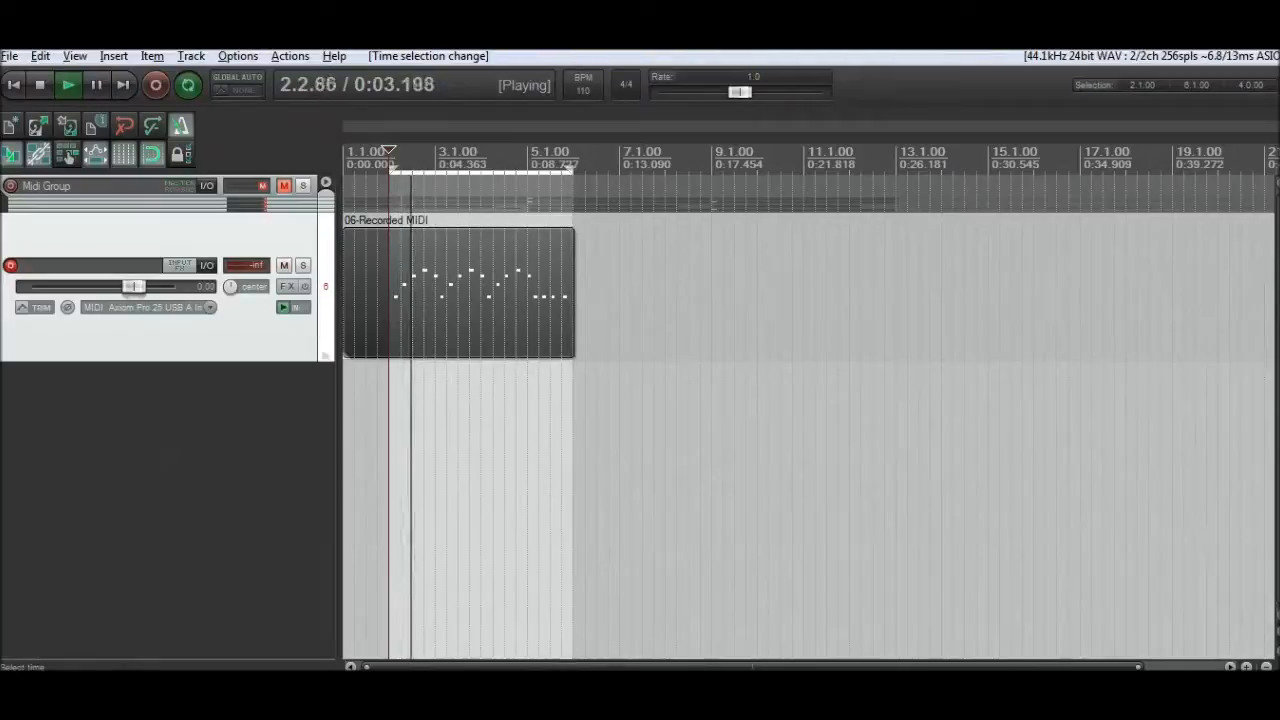
- Switch to REAPER and stop the looped MIDI playback
key("space")
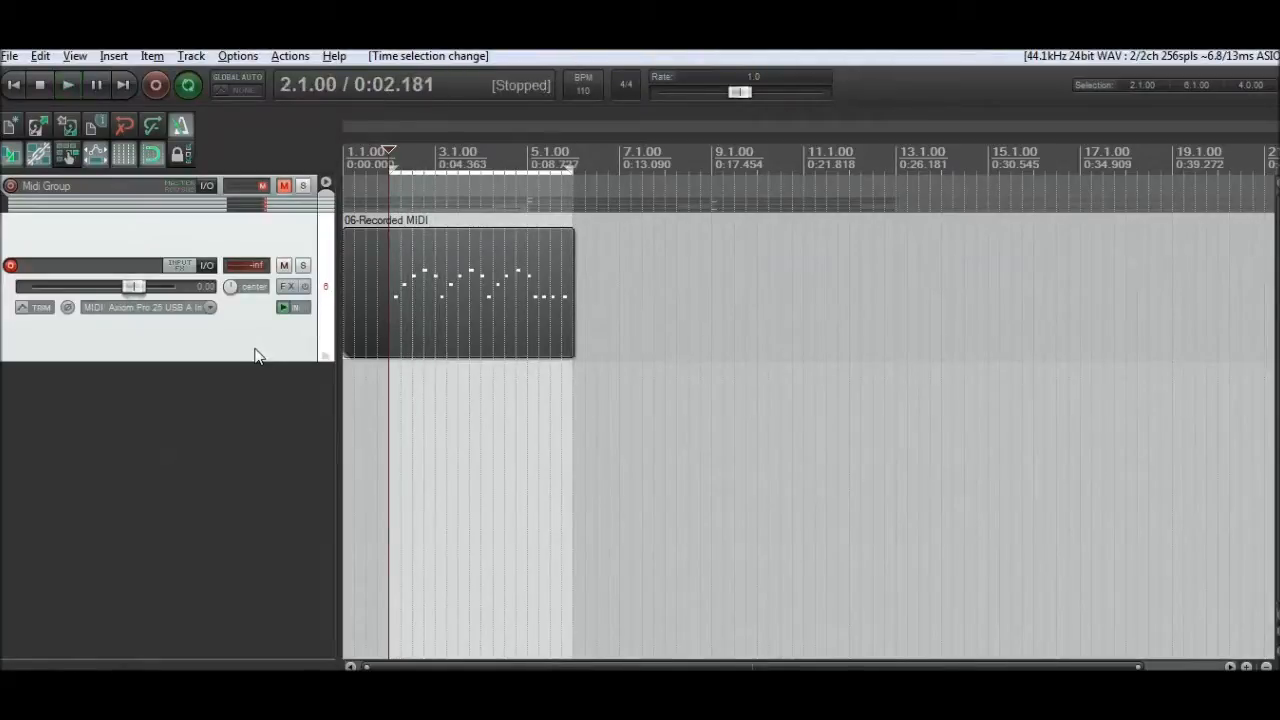